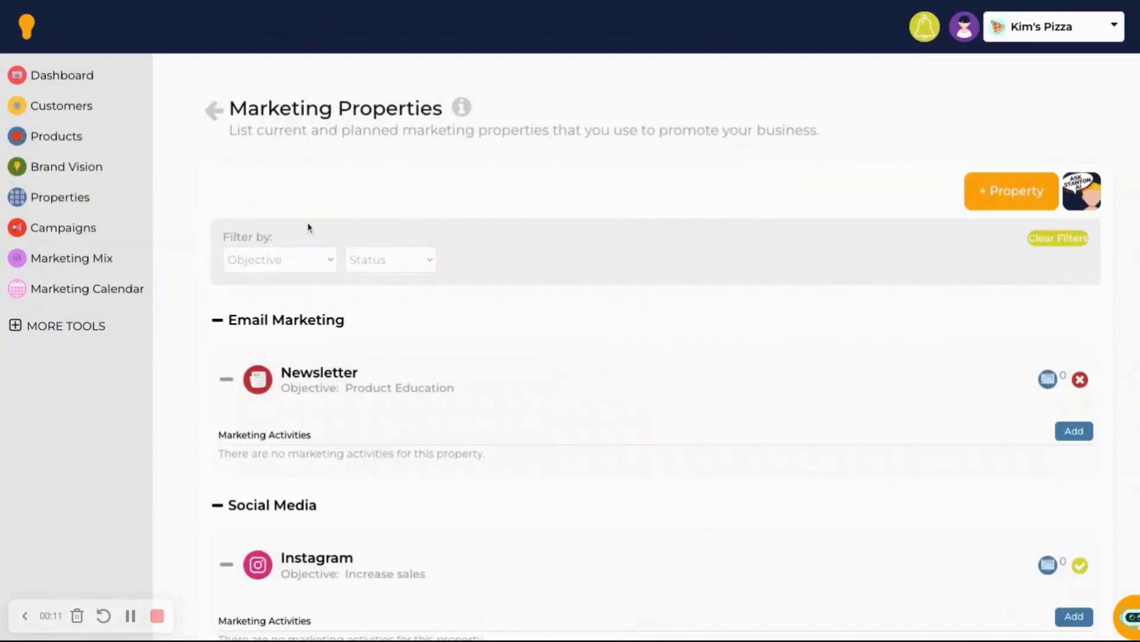
- Open the marketing activity templates for the Instagram property and browse the suggested activities to the Instagram Reel template
scroll(308, 226, "down", 3)
scroll(308, 226, "down", 2)
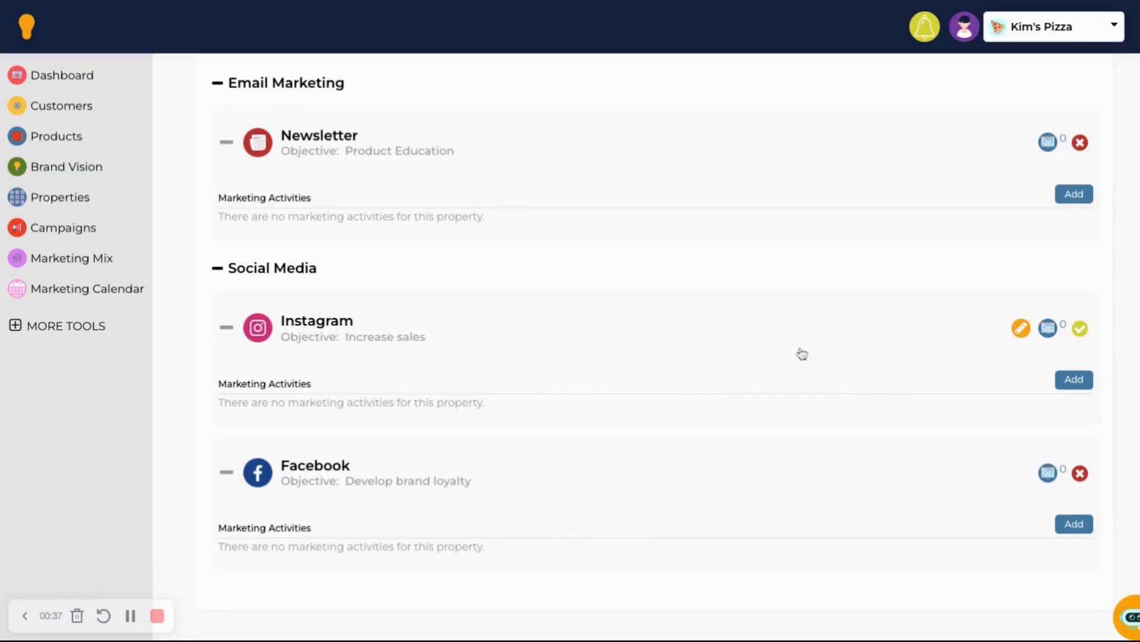
left_click(1077, 380)
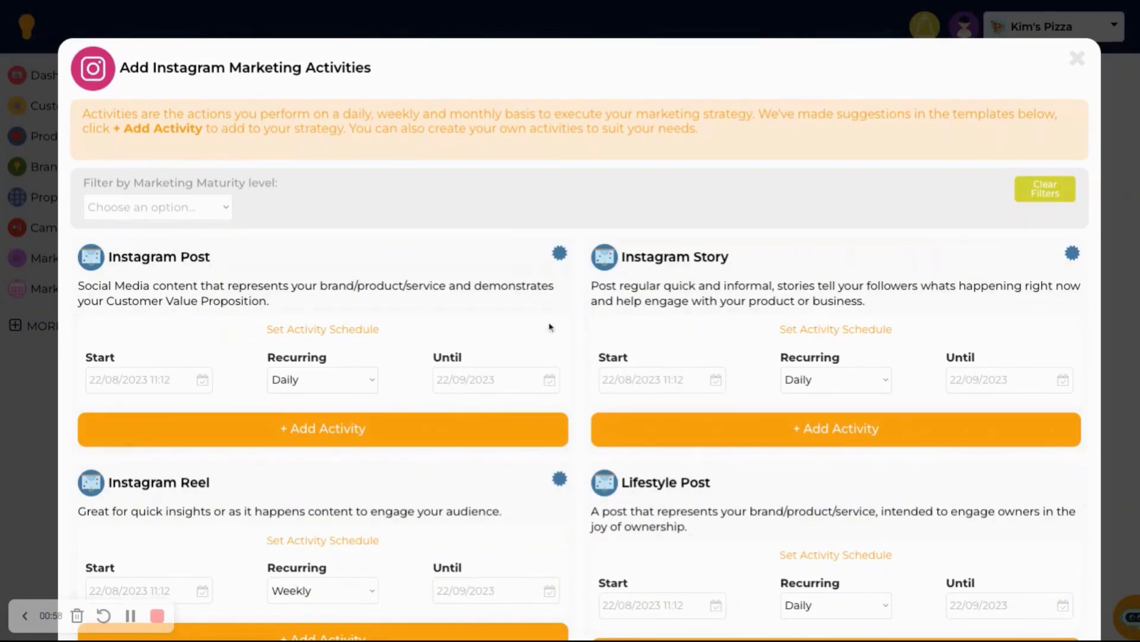
scroll(549, 326, "down", 4)
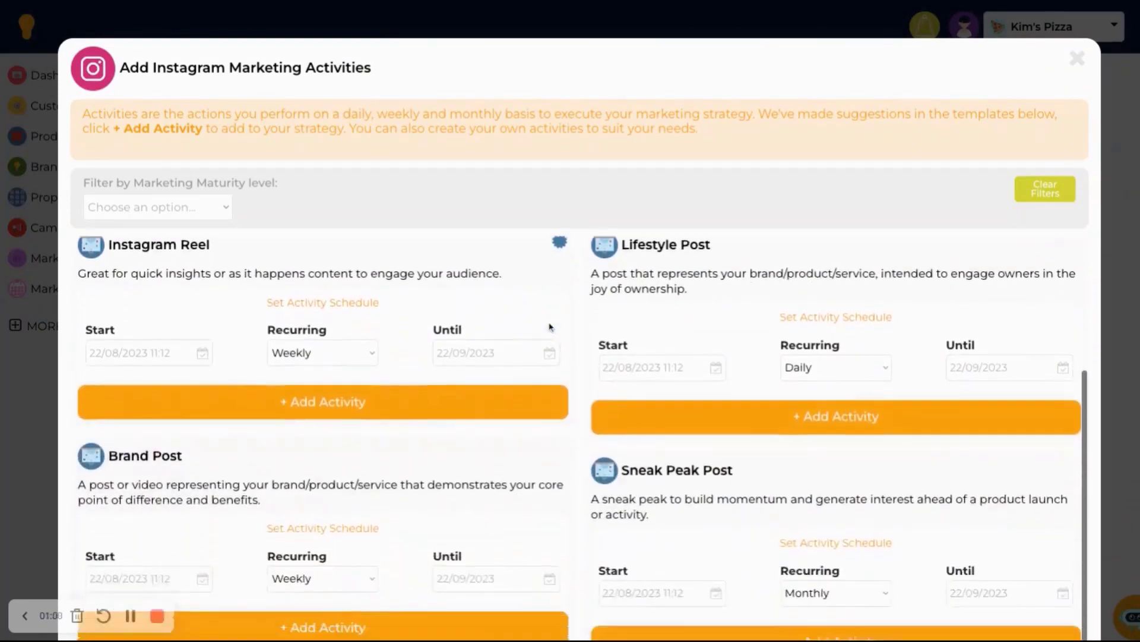
scroll(549, 327, "down", 3)
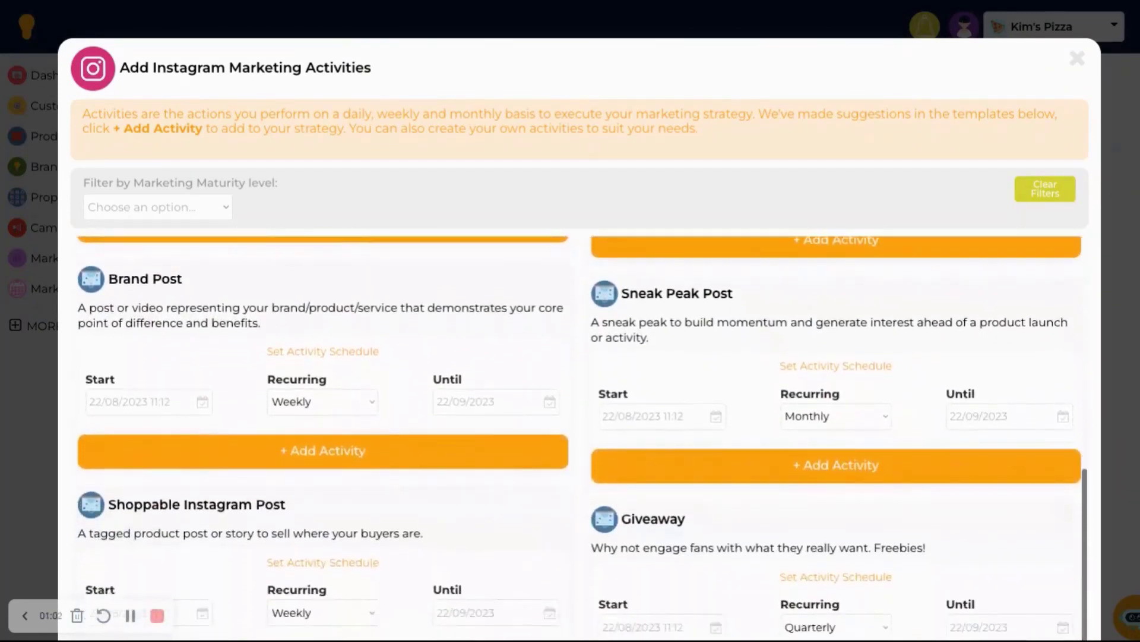
scroll(551, 333, "up", 5)
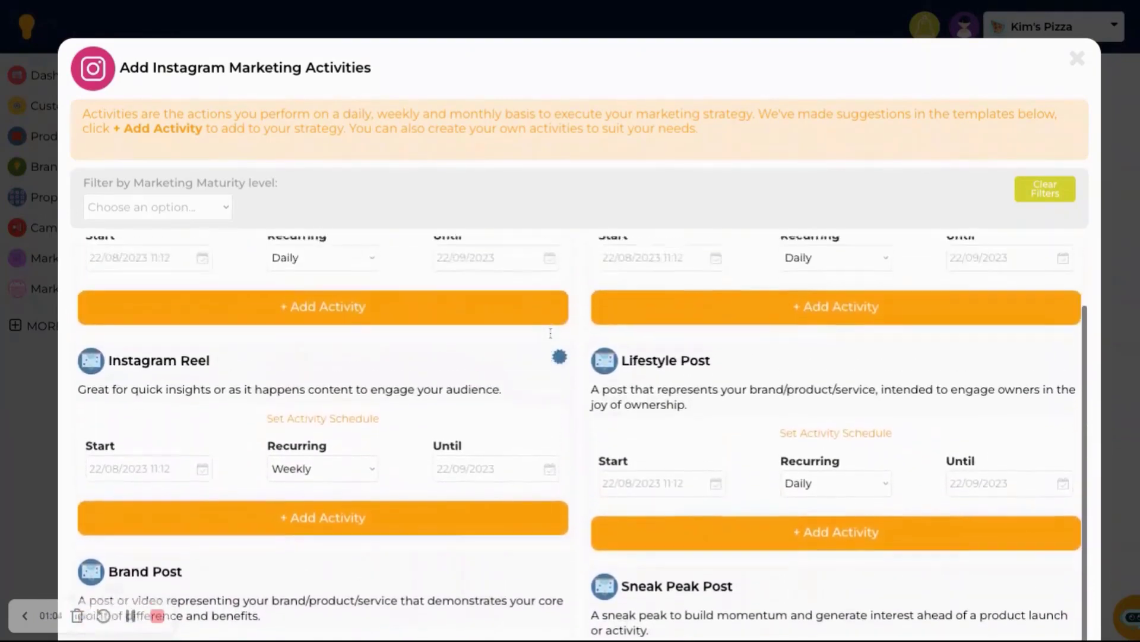
scroll(550, 333, "up", 2)
scroll(550, 333, "down", 2)
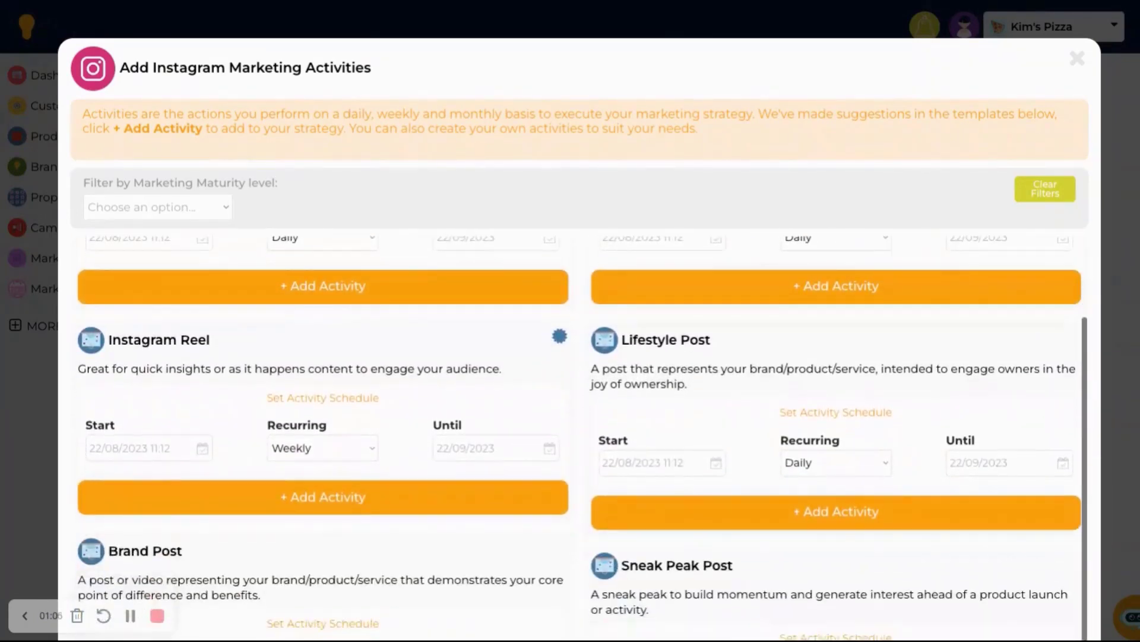
- Set the Instagram Reel activity's start to 22/08/2023 at 15:00
left_click(184, 449)
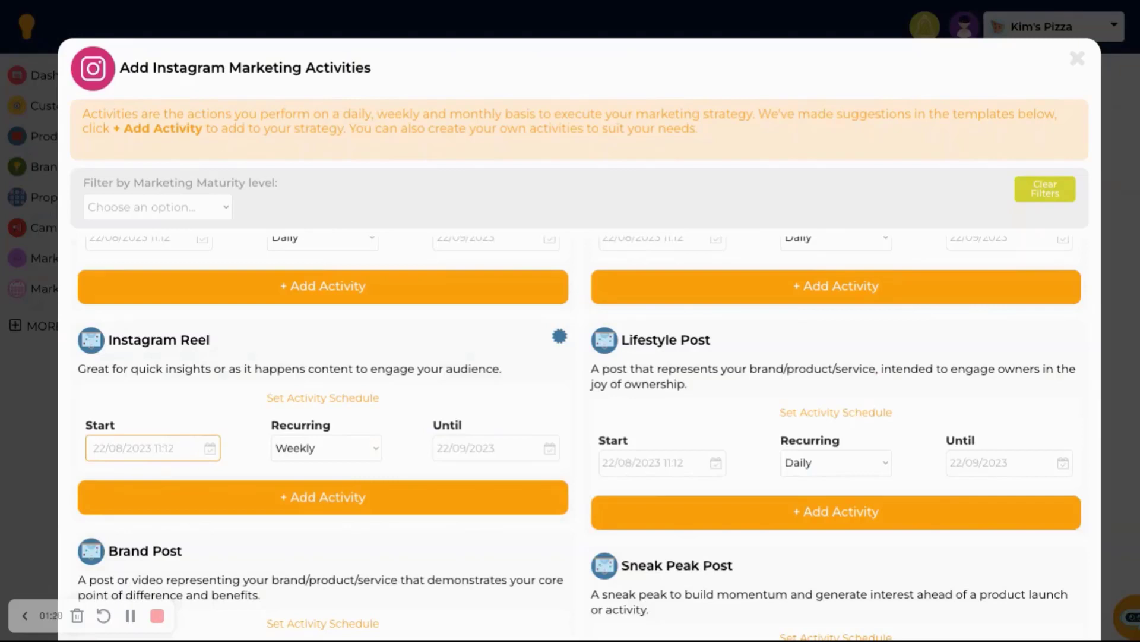
left_click(149, 447)
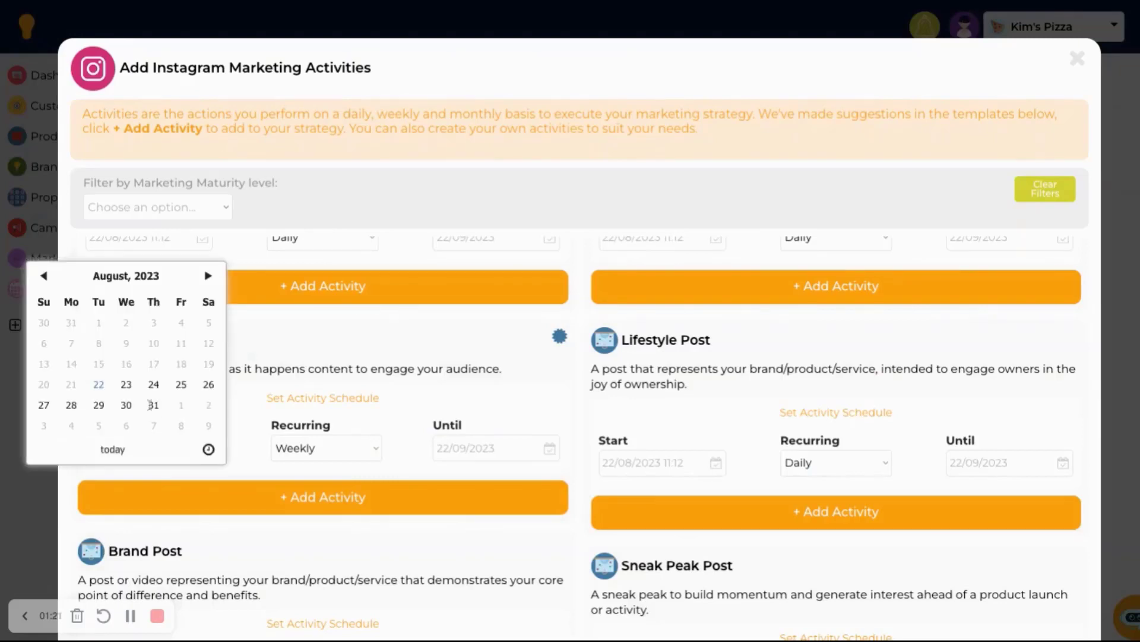
left_click(99, 387)
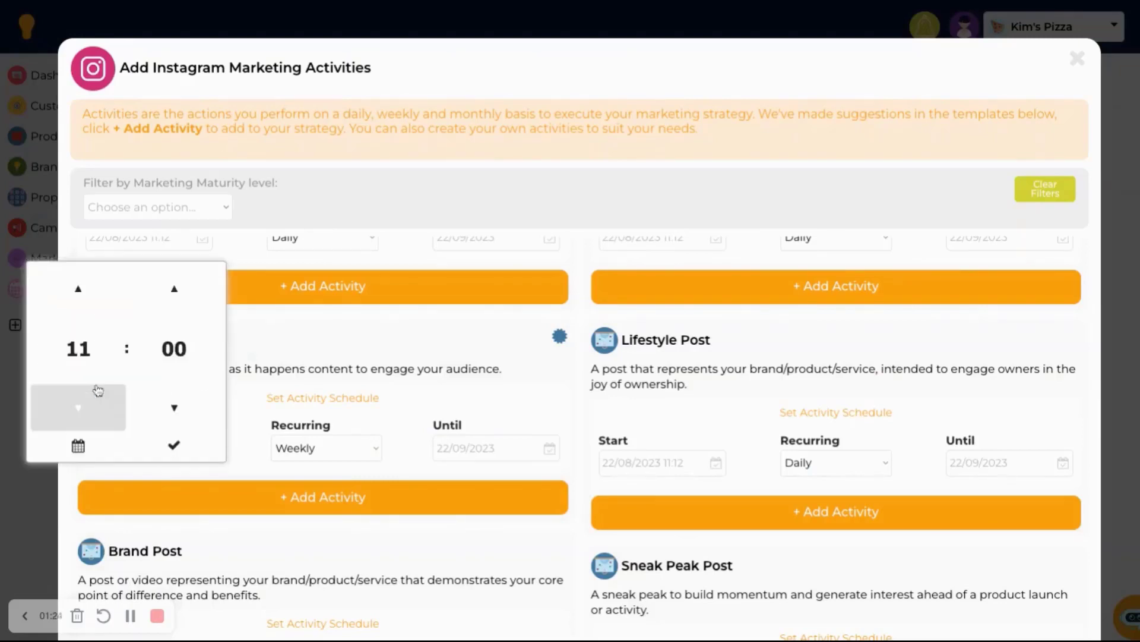
left_click(75, 303)
left_click(75, 303)
left_click(76, 302)
left_click(75, 303)
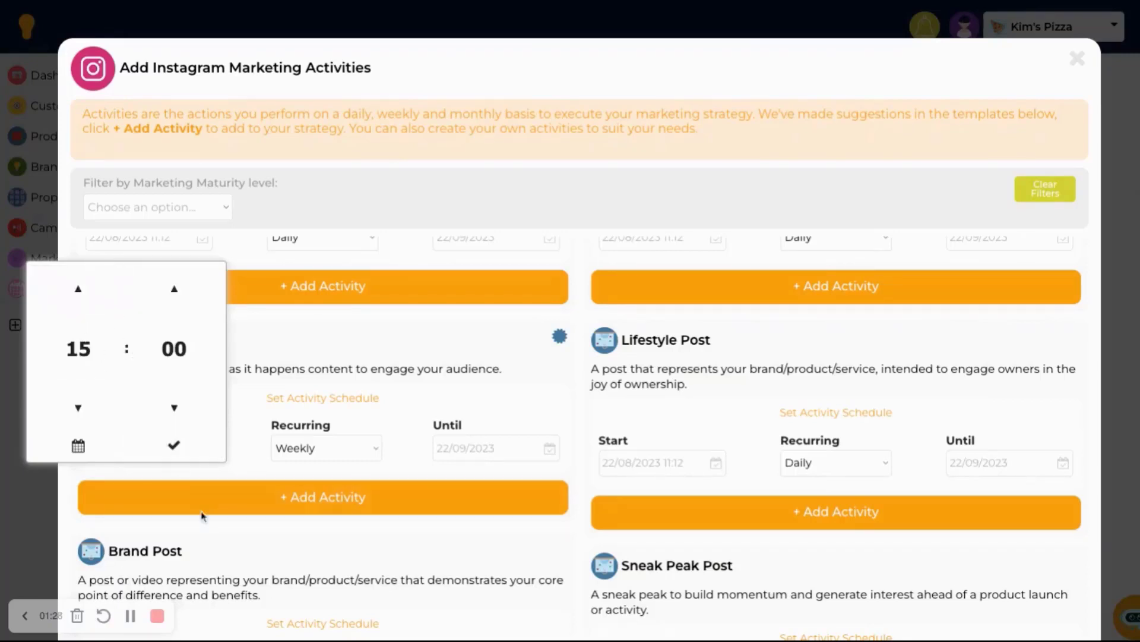
left_click(176, 447)
- Schedule the Instagram Reel to recur weekly until 30/09/2023 and add it as an Instagram activity
left_click(362, 452)
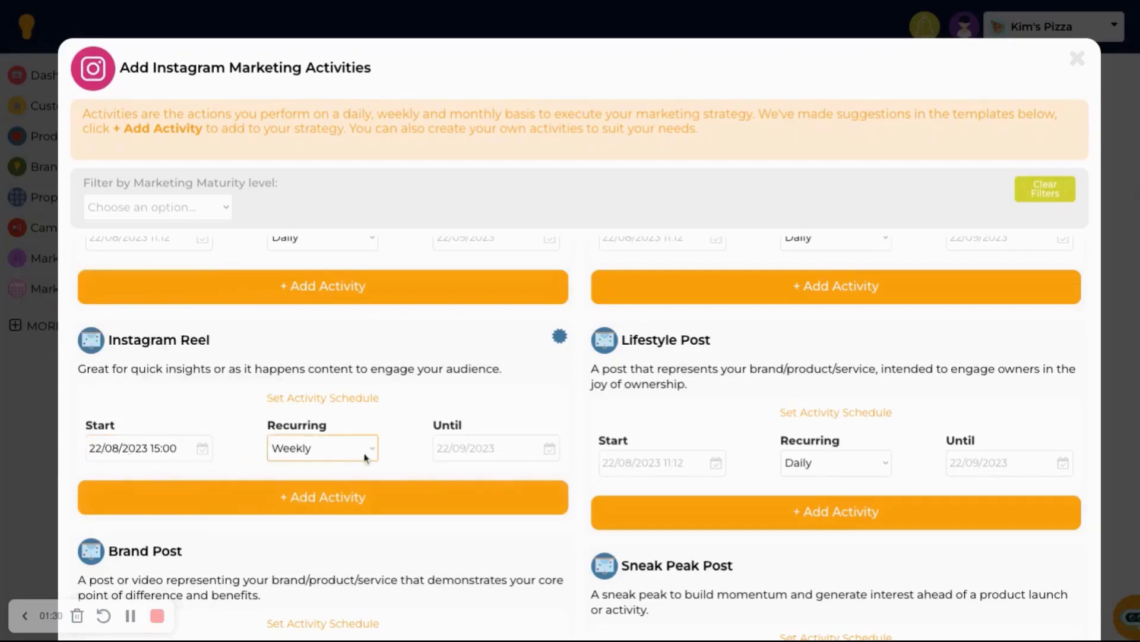
left_click(462, 453)
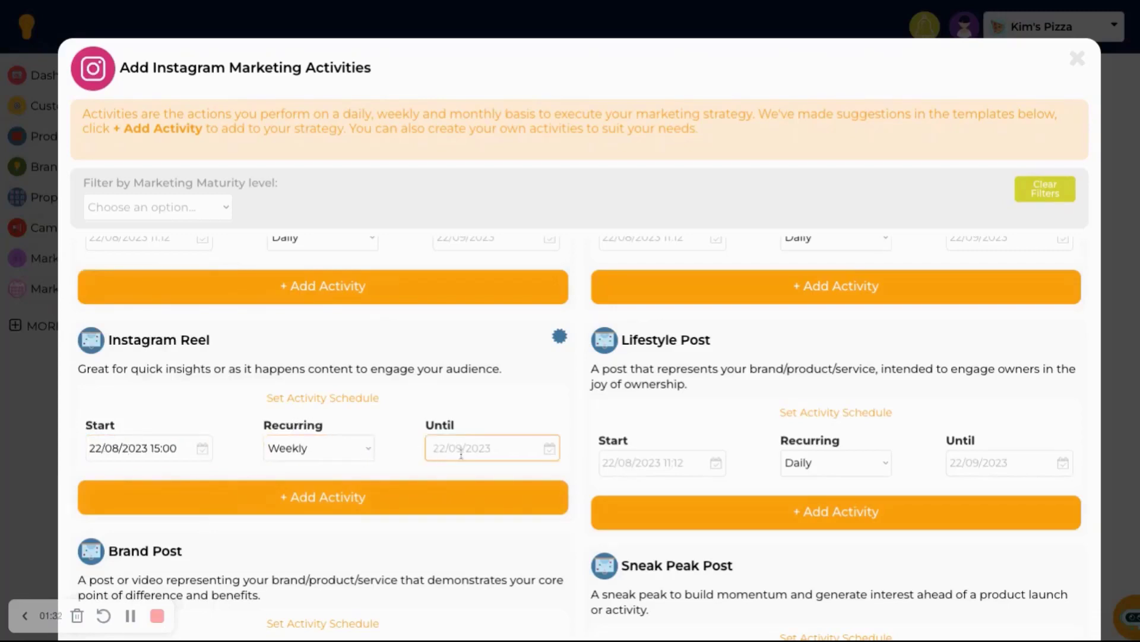
left_click(548, 301)
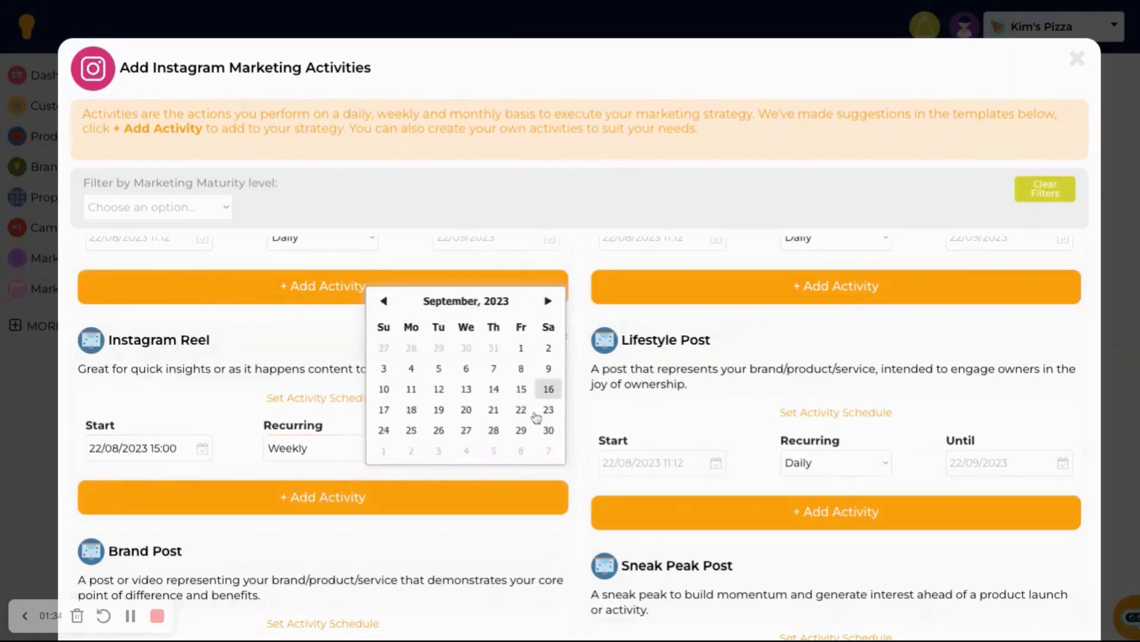
left_click(548, 430)
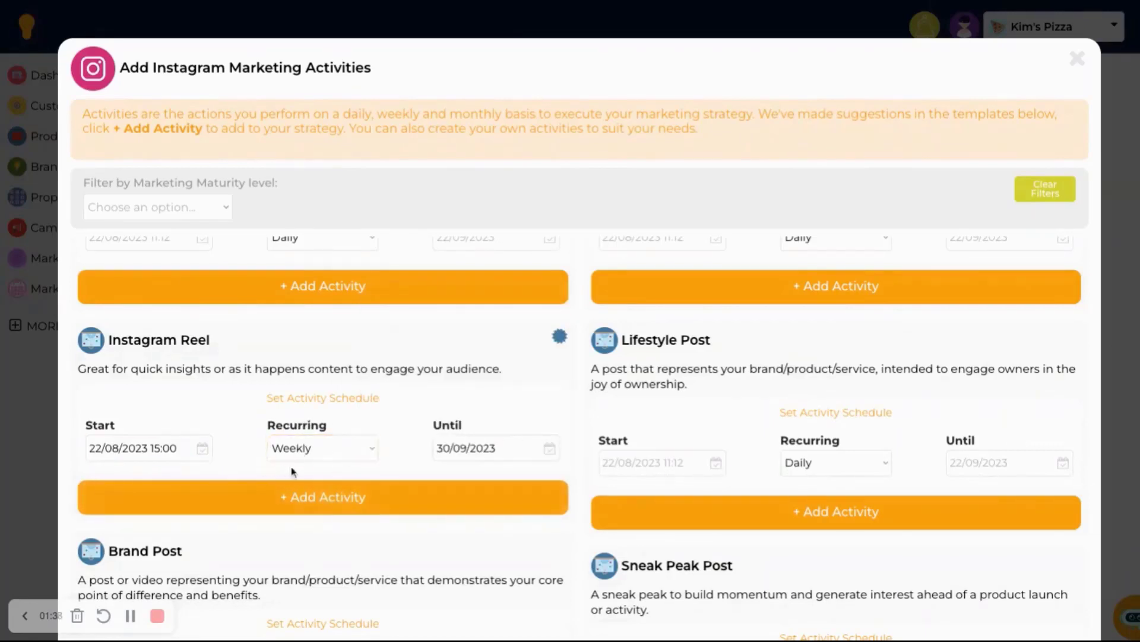
left_click(304, 505)
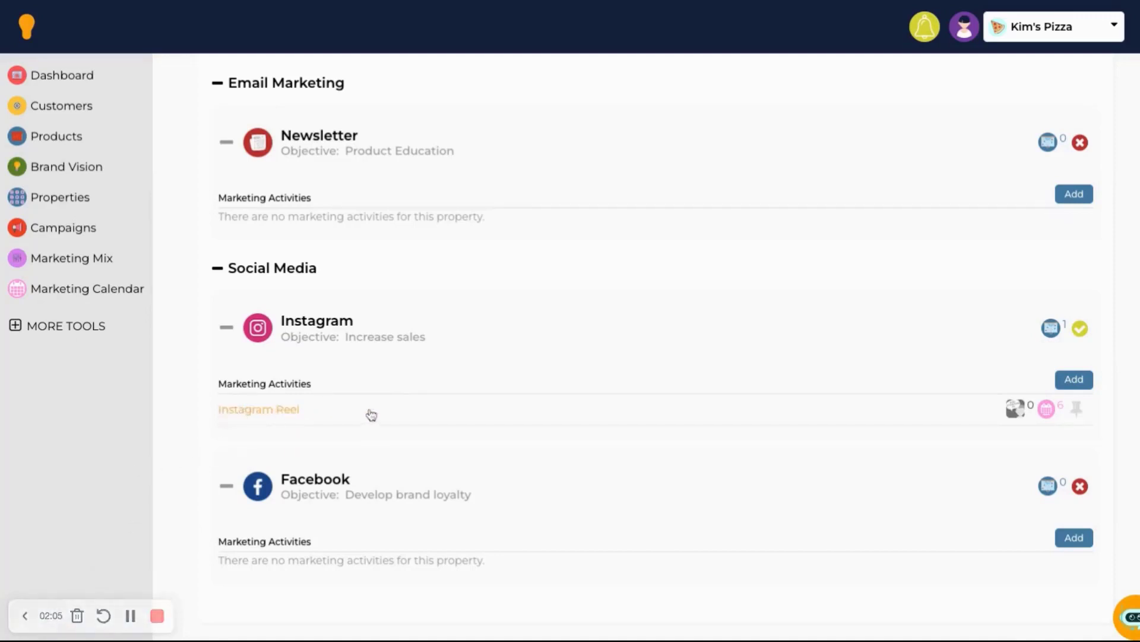
- Open the Instagram Reel activity's details for editing and change its display name to "Pizza Making Instagram Reel"
left_click(319, 418)
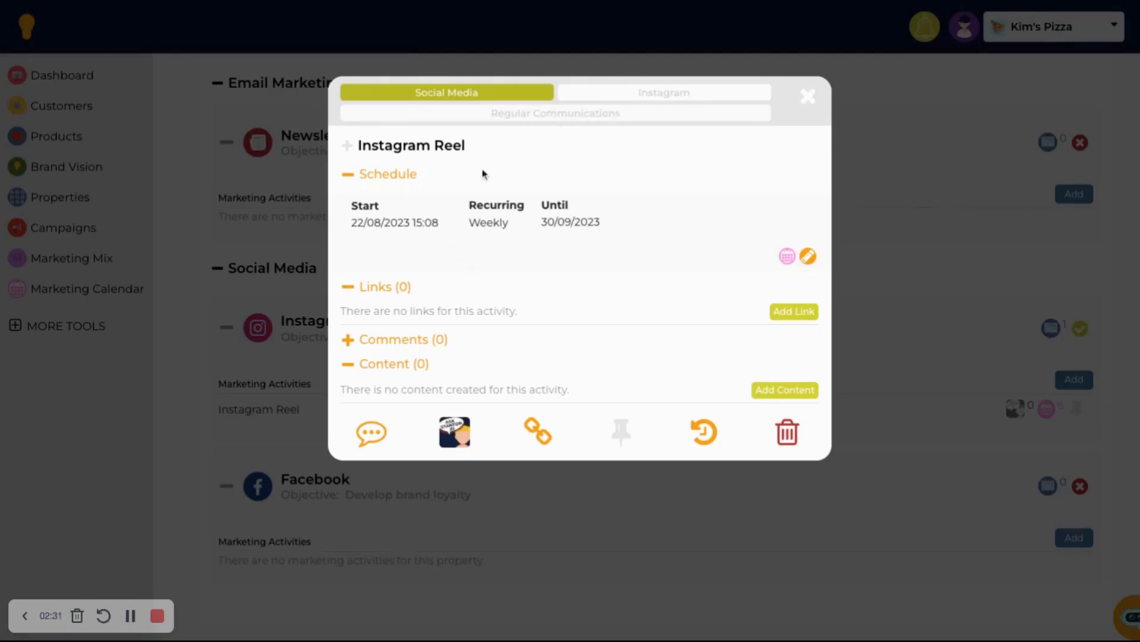
left_click(349, 149)
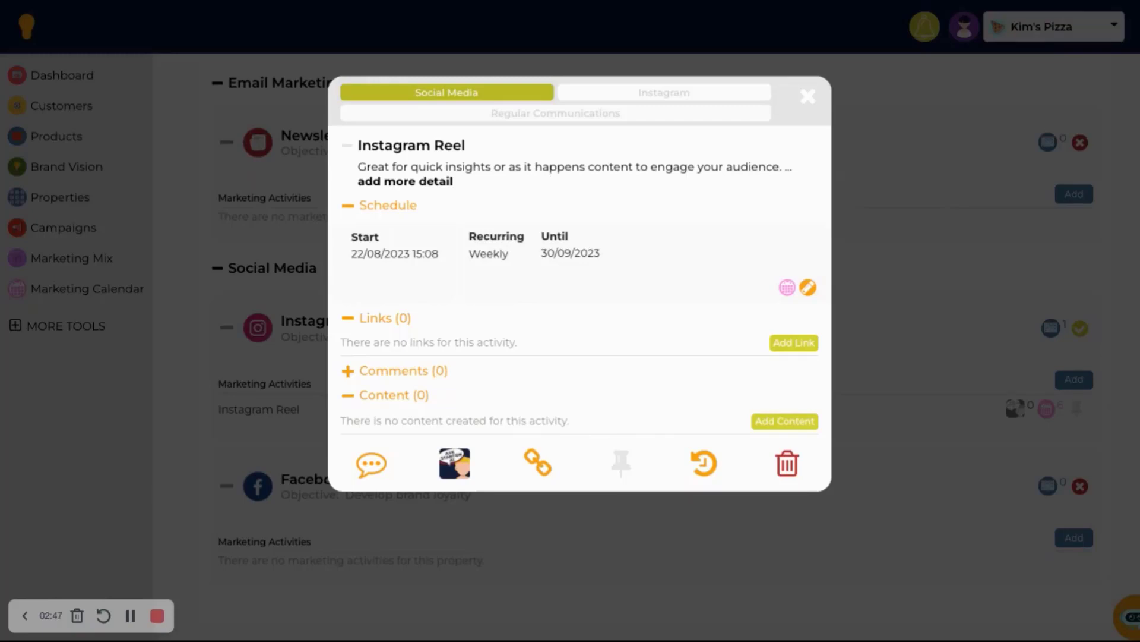
left_click(507, 176)
left_click(199, 138)
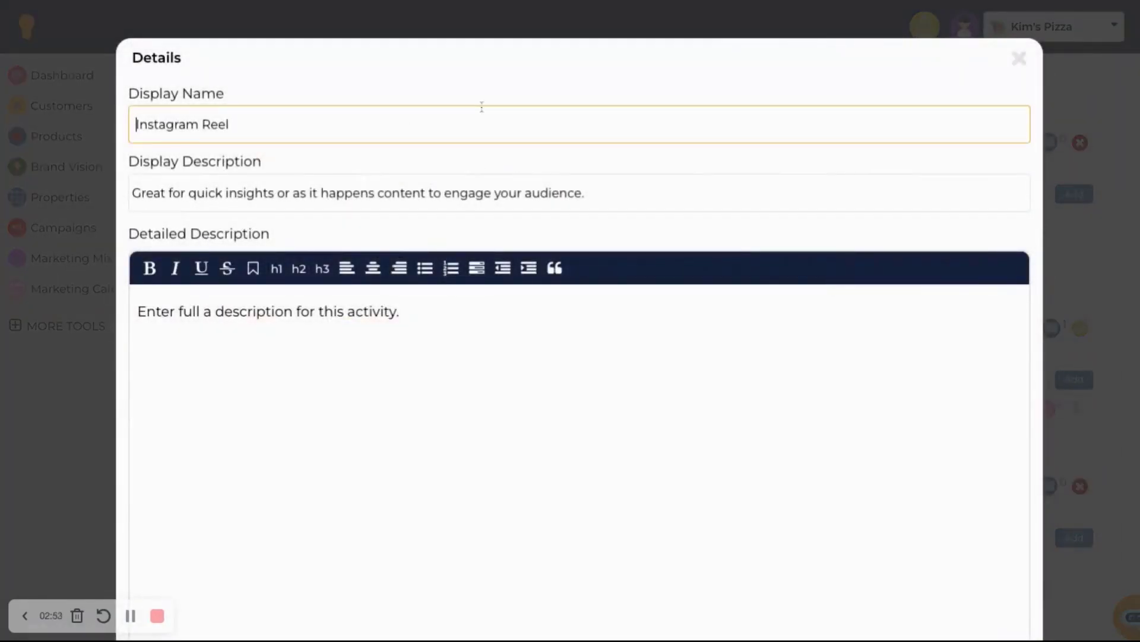
type("Pizza M")
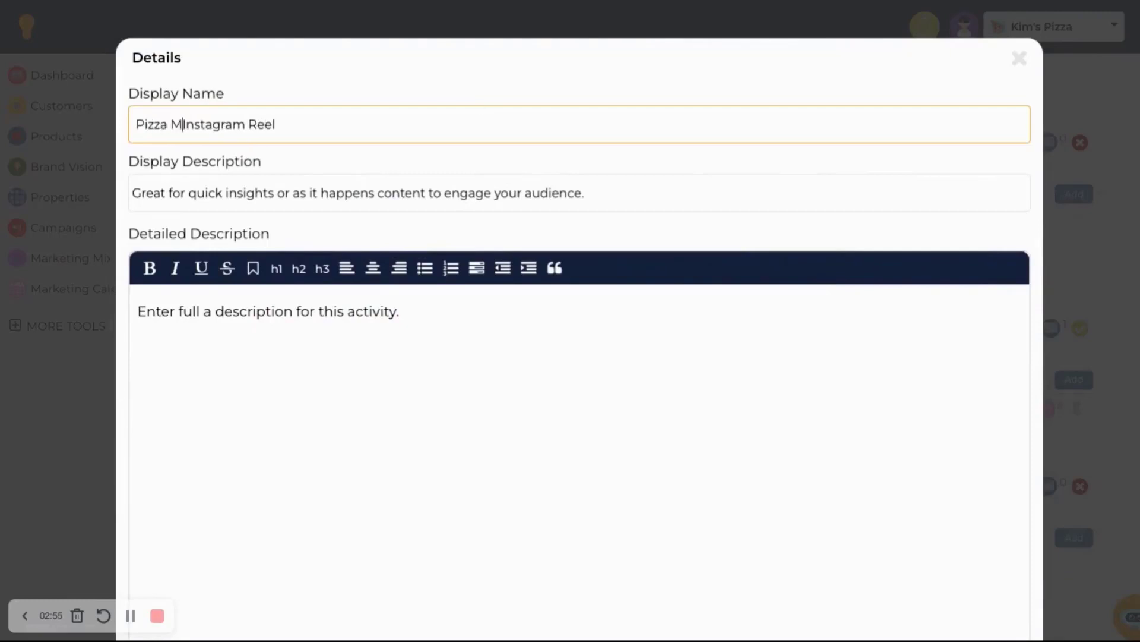
type("aking")
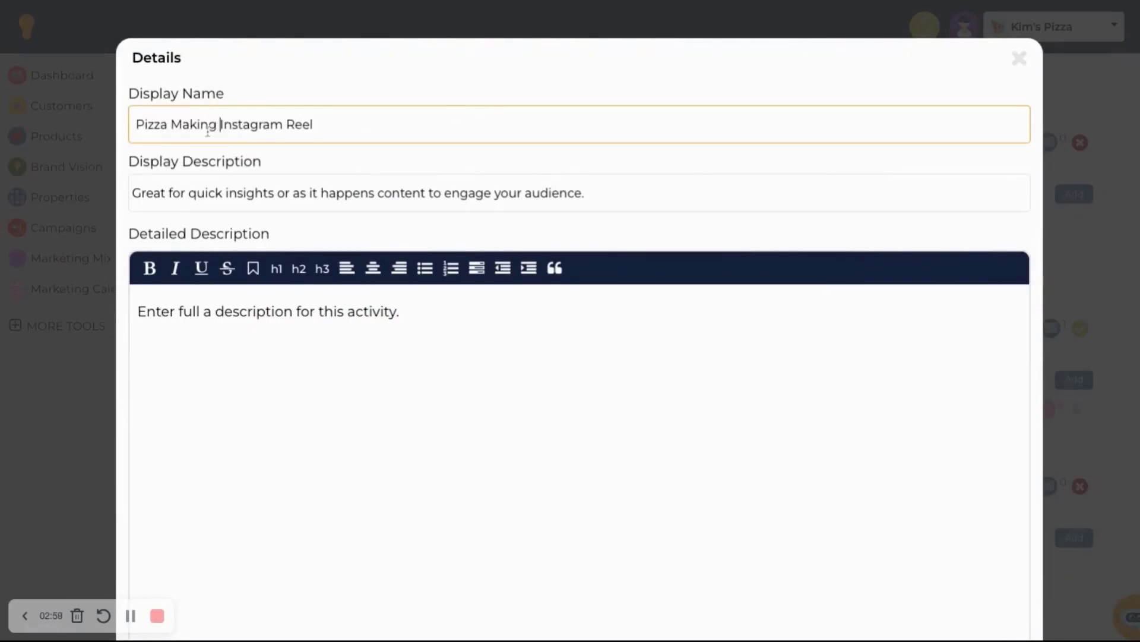
- Look over the display description and the detailed description text of the activity
left_click(137, 193)
key("shift+Right")
key("shift+Right")
key("shift+Right")
key("shift+Right")
key("shift+Right")
key("shift+Right")
key("shift+Right")
key("shift+Right")
key("shift+Right")
key("shift+Right")
key("shift+Right")
key("shift+Right")
key("shift+Right")
key("shift+Right")
key("shift+Right")
key("shift+Right")
key("shift+Right")
key("shift+Right")
key("shift+Right")
key("shift+Right")
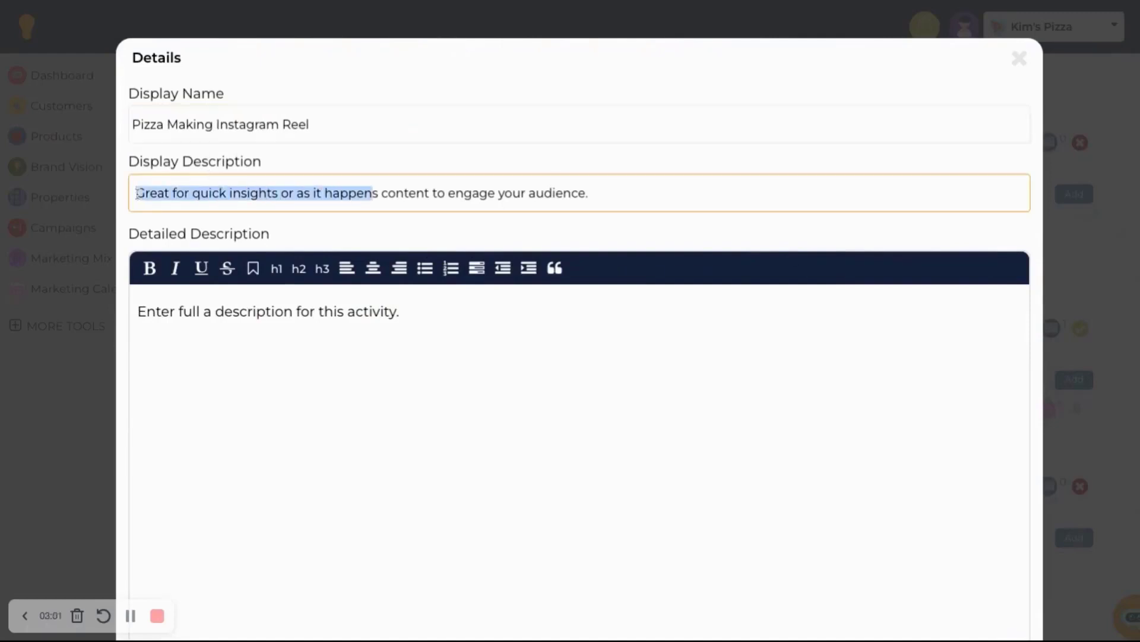
left_click(403, 315)
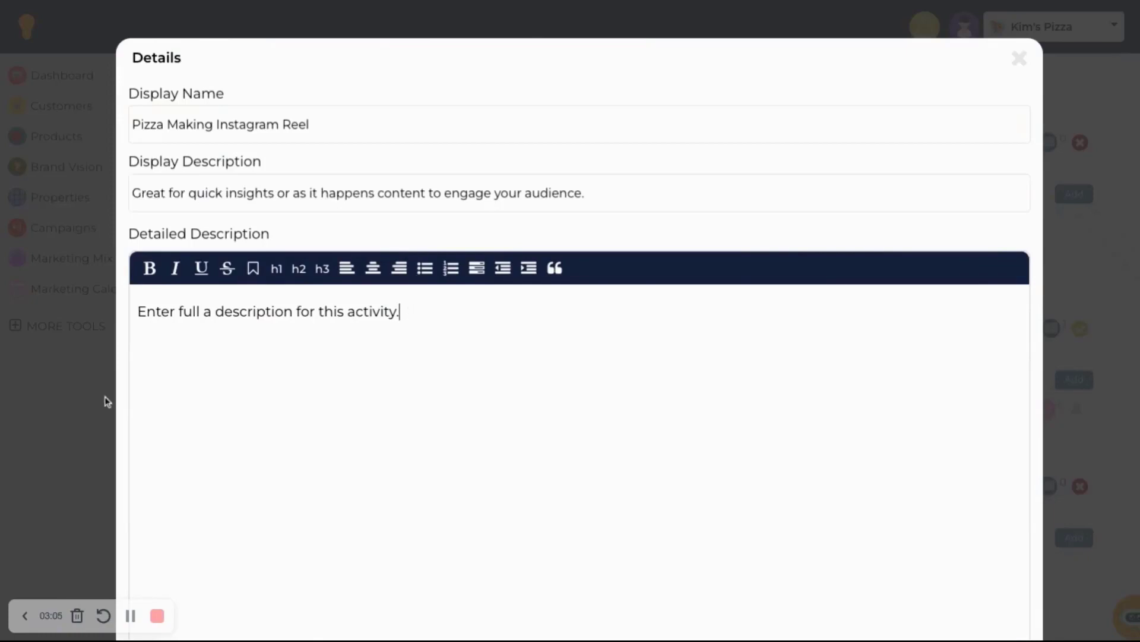
left_click(139, 311)
key("shift+Right")
key("shift+Right")
key("shift+Right")
key("shift+Right")
key("shift+Right")
key("shift+Right")
key("shift+Right")
key("shift+Right")
key("shift+Right")
key("shift+Right")
key("shift+Right")
key("shift+Right")
key("shift+Right")
key("shift+Right")
key("shift+Right")
key("shift+Right")
key("shift+Right")
key("shift+Right")
key("shift+Right")
key("shift+Right")
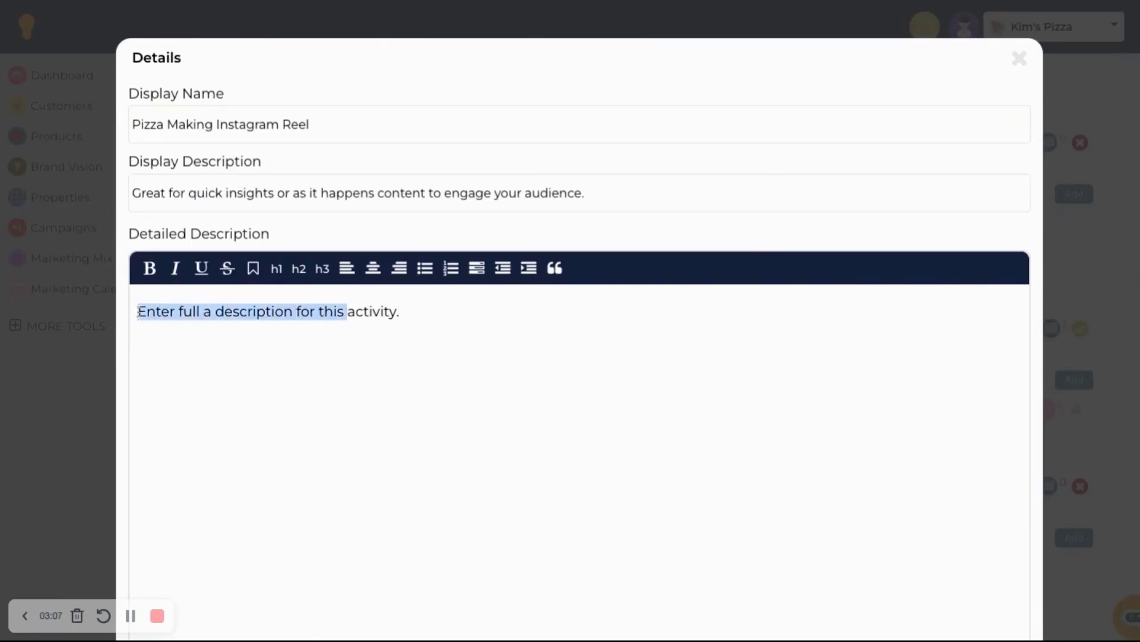
key("shift+Right")
key("shift+Right")
key("shift+Right")
key("shift+Right")
key("shift+Right")
key("shift+Right")
key("shift+Right")
key("shift+Right")
key("shift+Right")
scroll(426, 313, "down", 3)
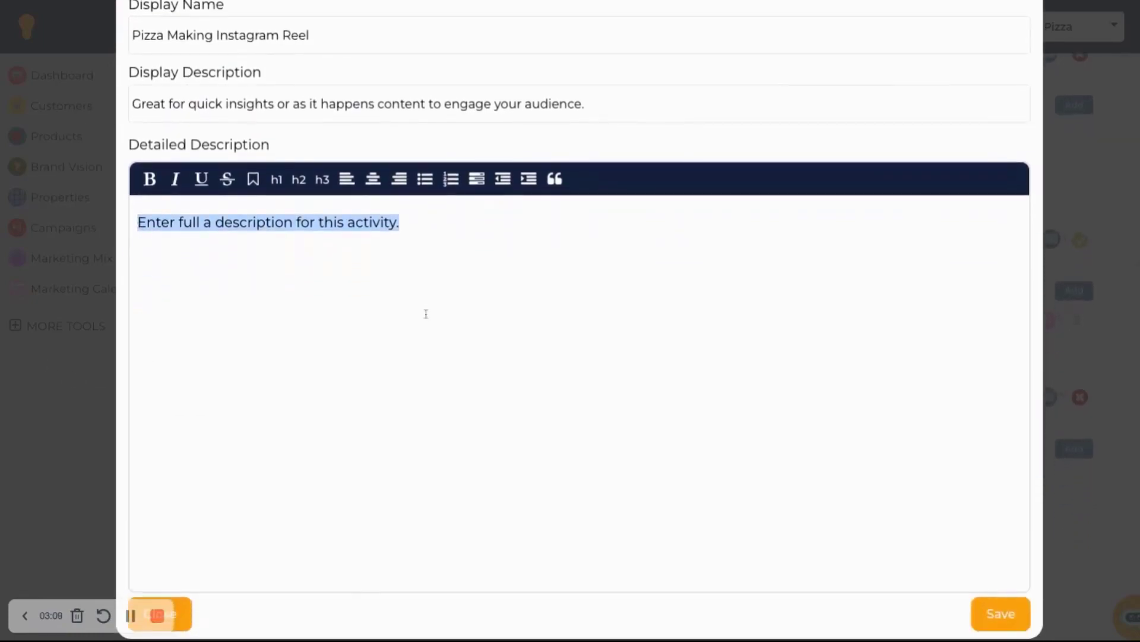
- Save the edited activity details, close the details editor and collapse the description in the activity card
left_click(999, 618)
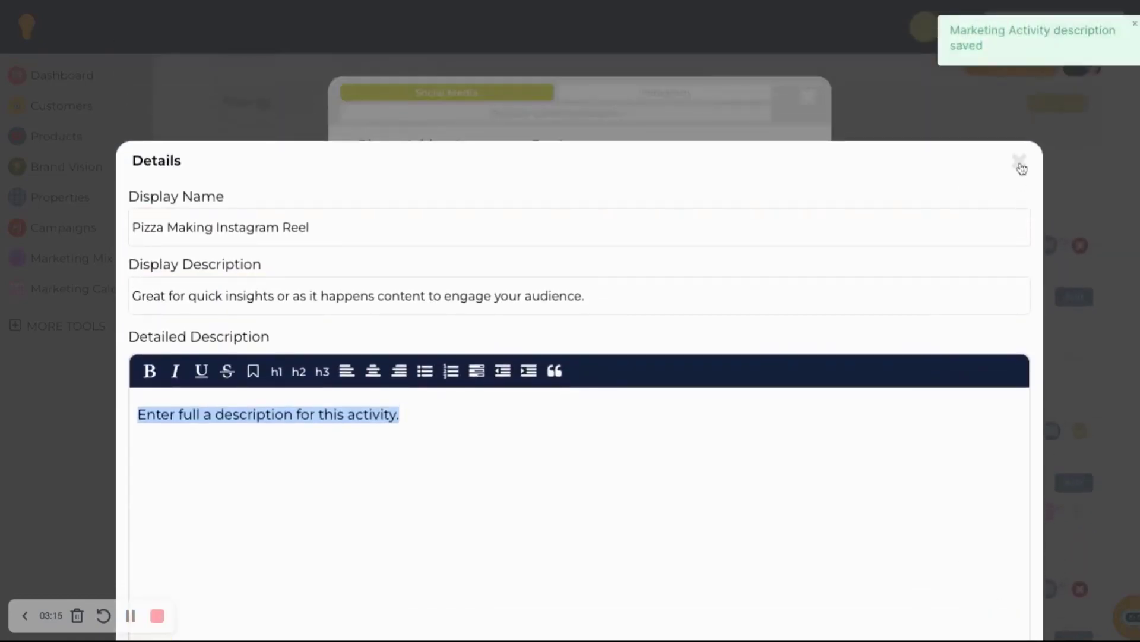
left_click(1019, 160)
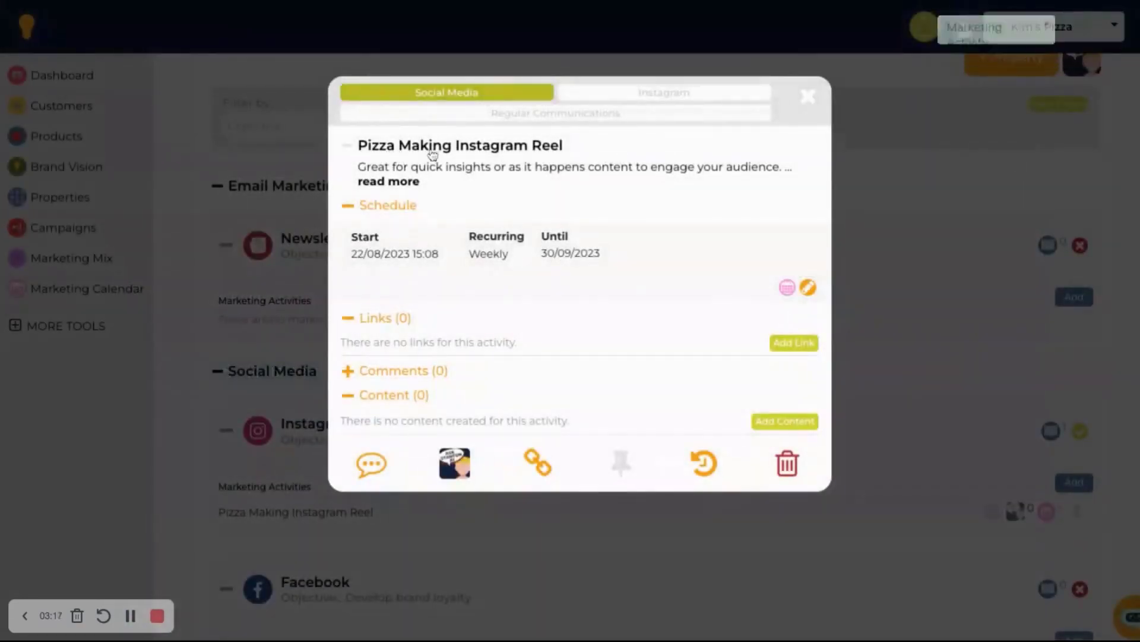
left_click(348, 146)
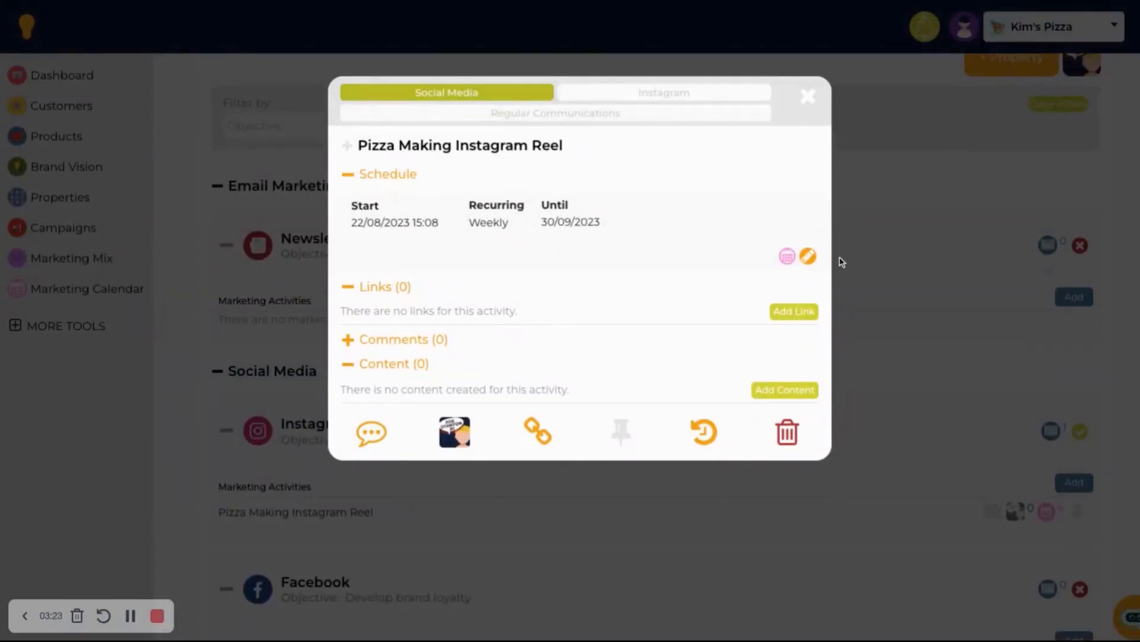
- Examine the start, recurrence and end date options in the activity's schedule editor and close it without changes
left_click(808, 257)
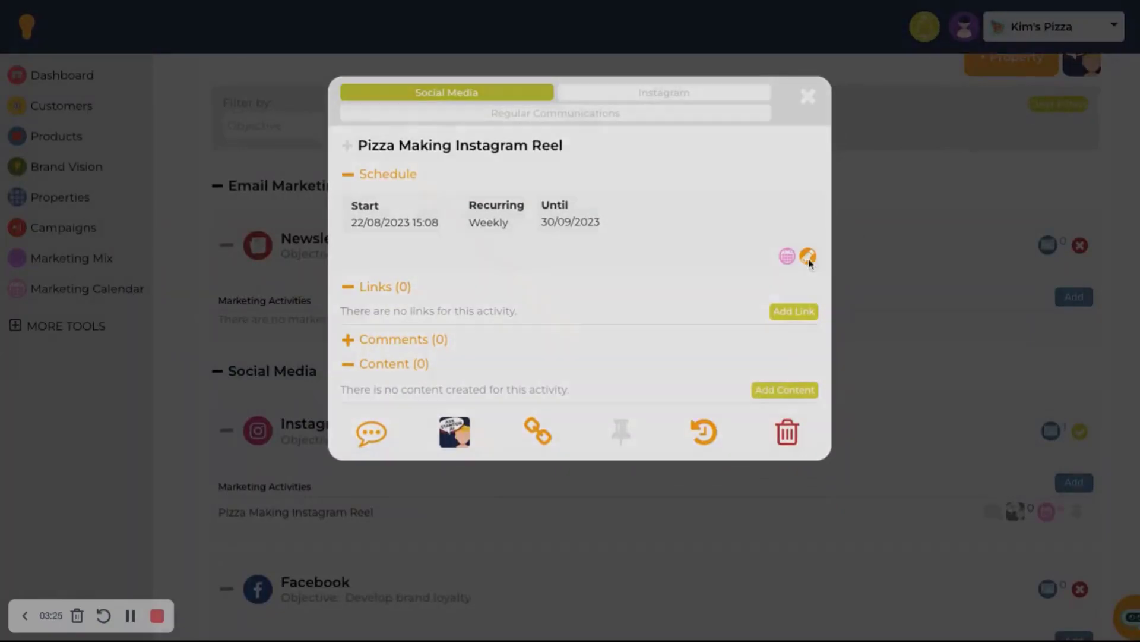
left_click(555, 141)
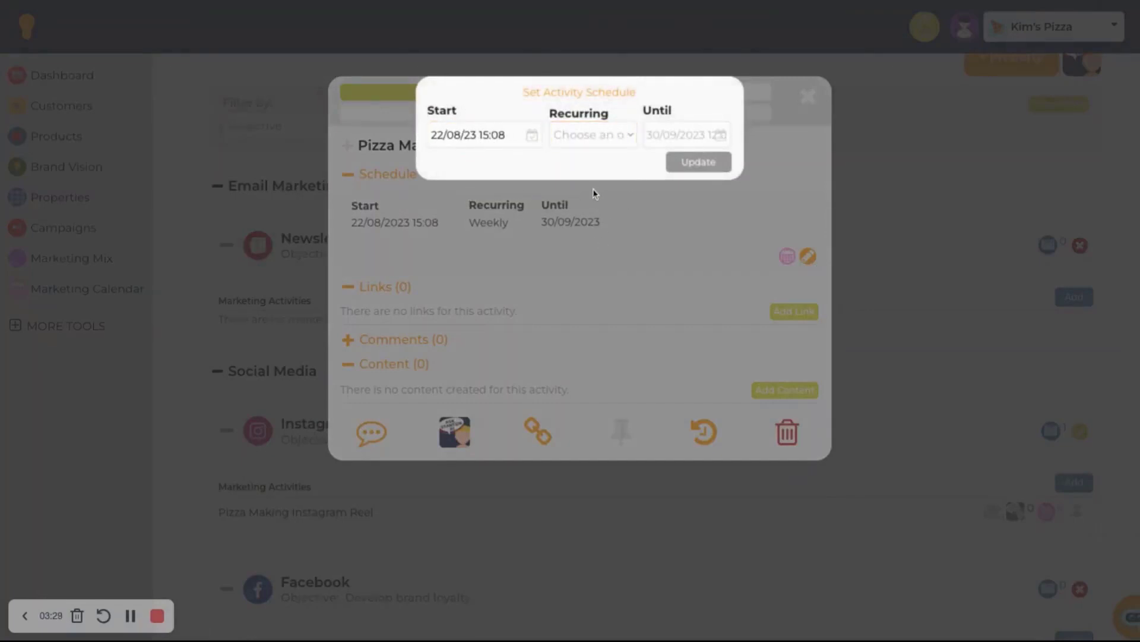
left_click(655, 209)
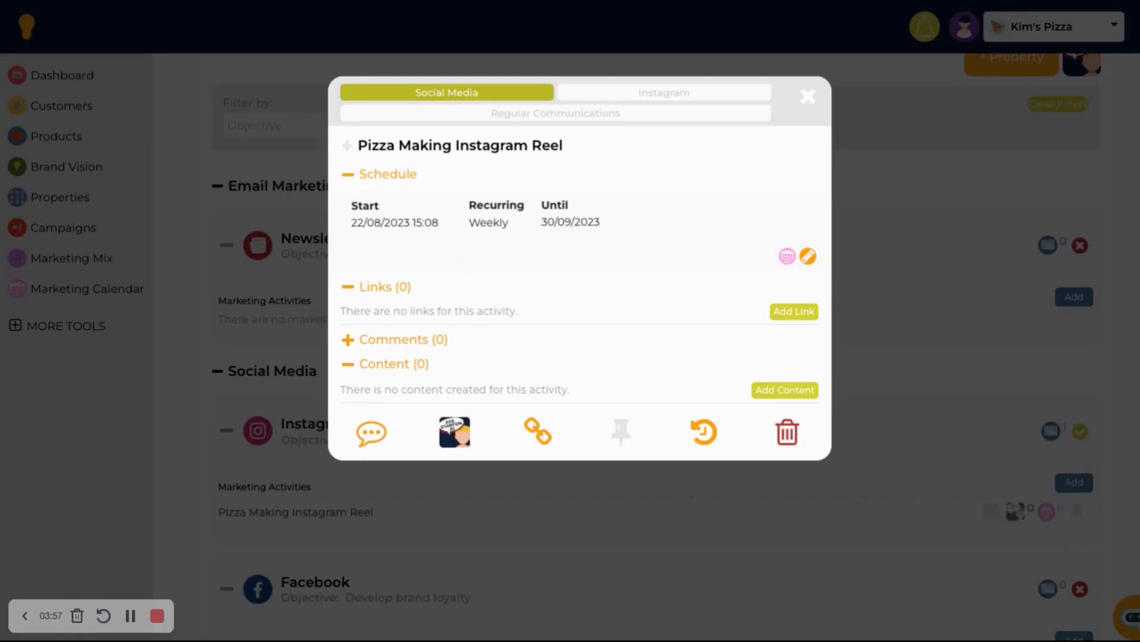
left_click(793, 311)
left_click(585, 285)
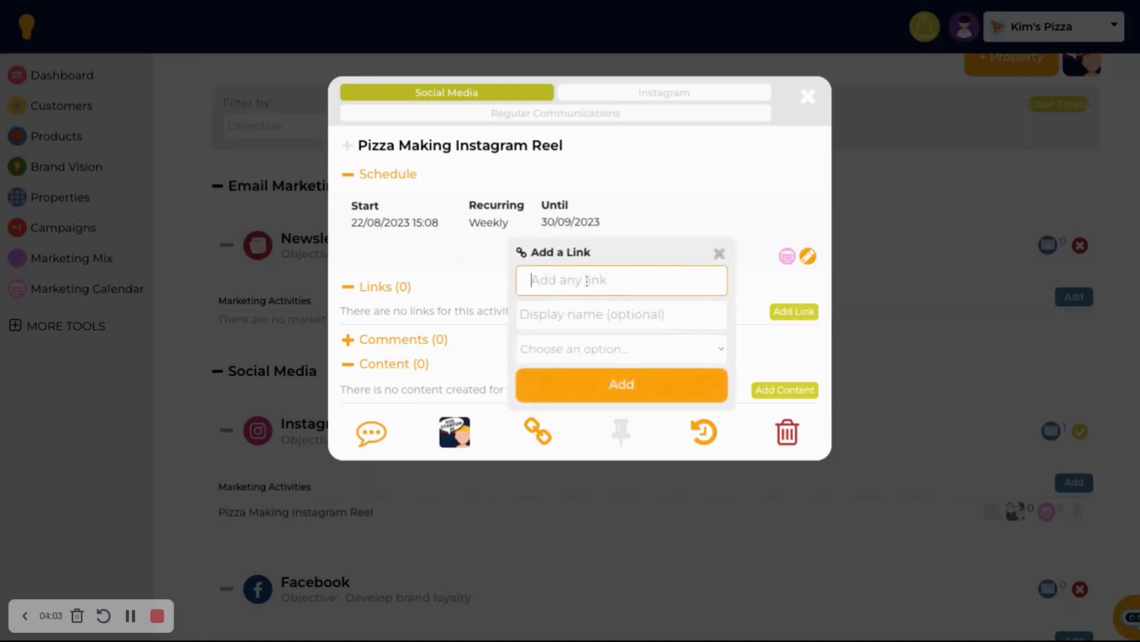
type("https://instagr")
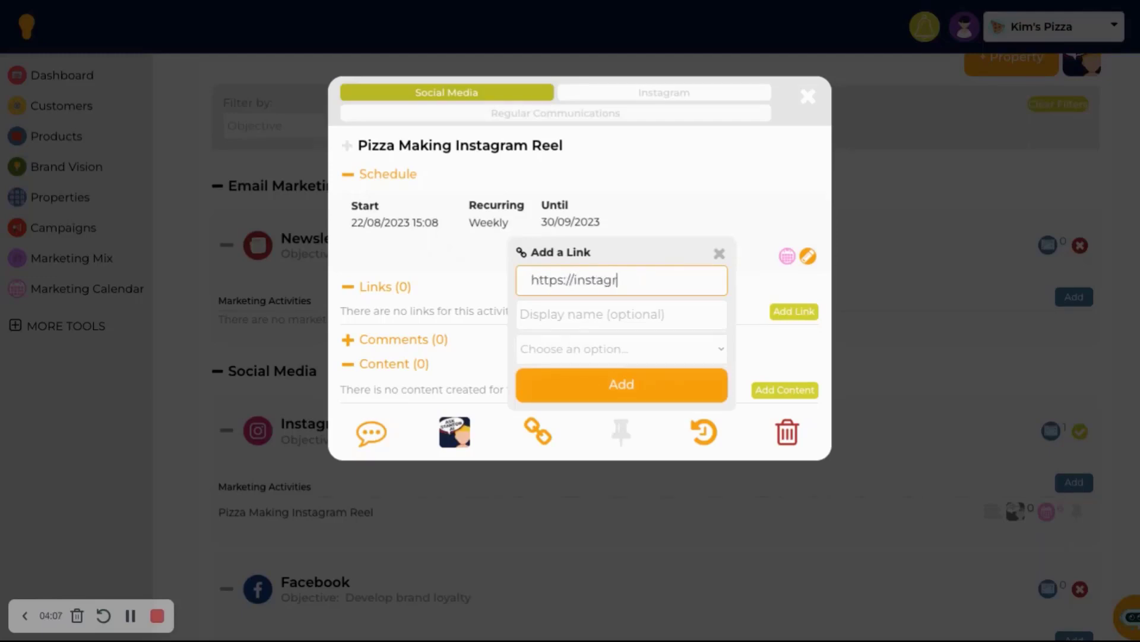
type("am.com/")
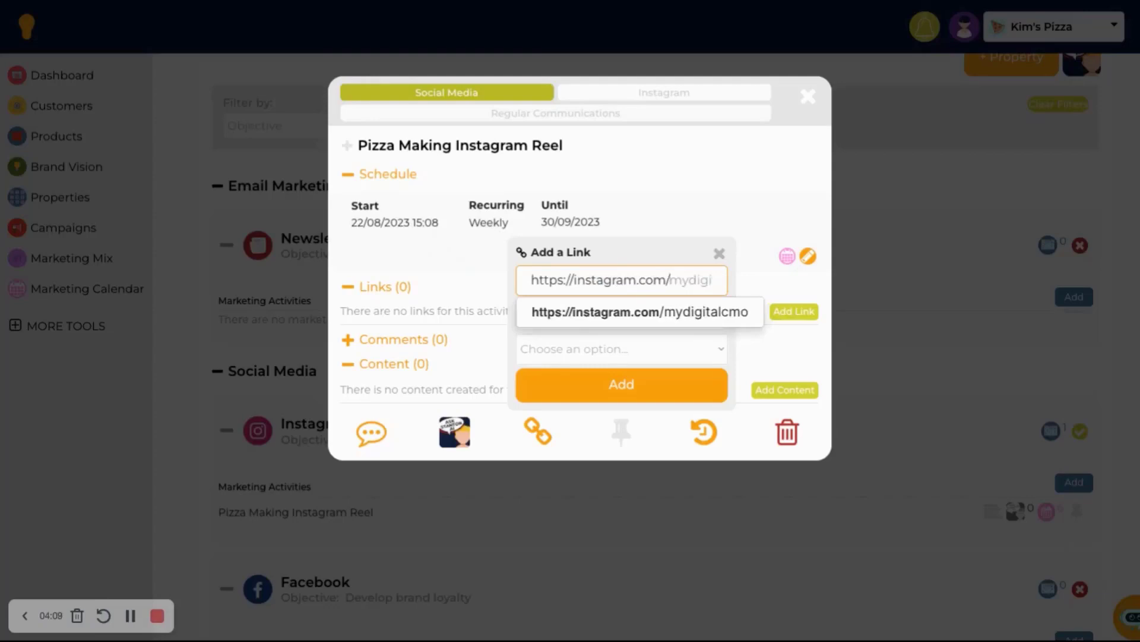
left_click(637, 312)
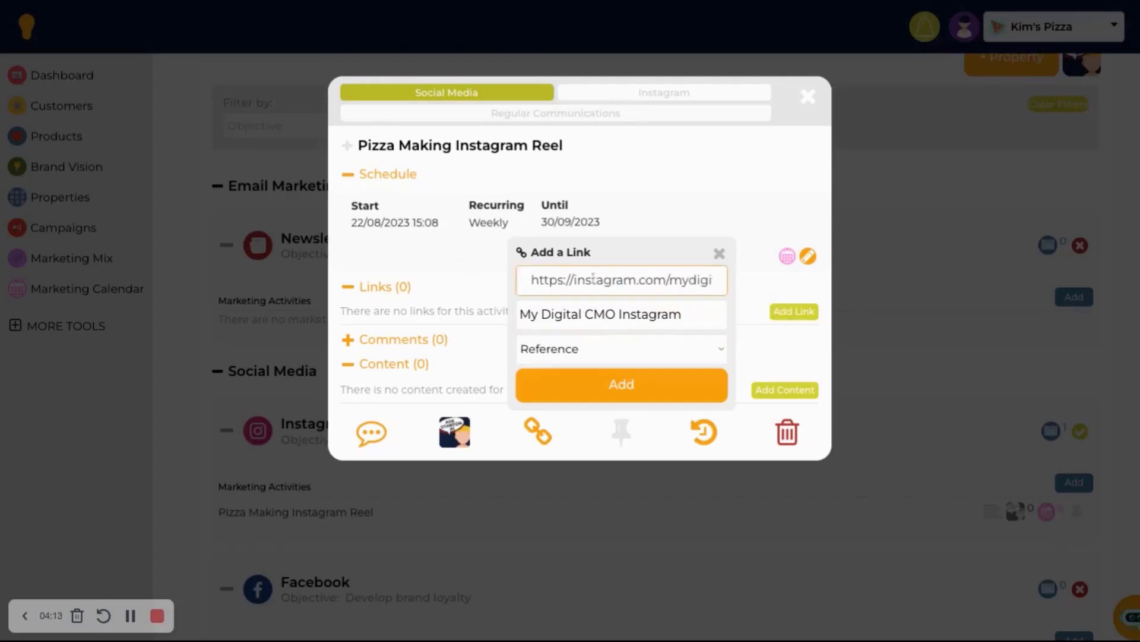
left_click(595, 393)
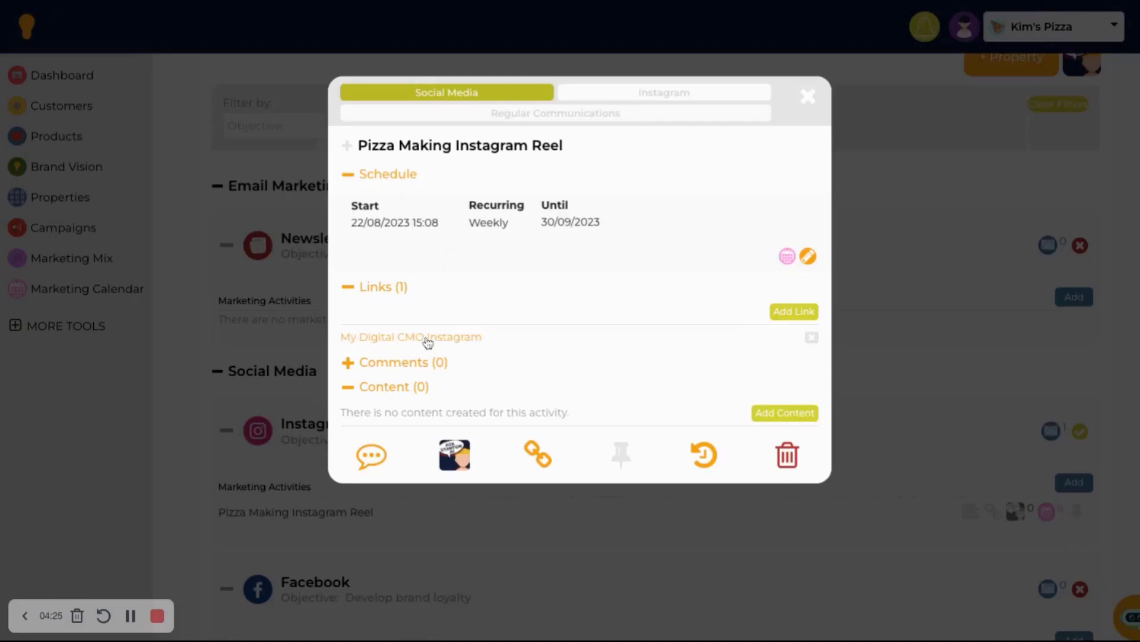
- Add a comment to the activity that tags the team member and says "Could you create a video for this please.", and close the activity card
left_click(348, 364)
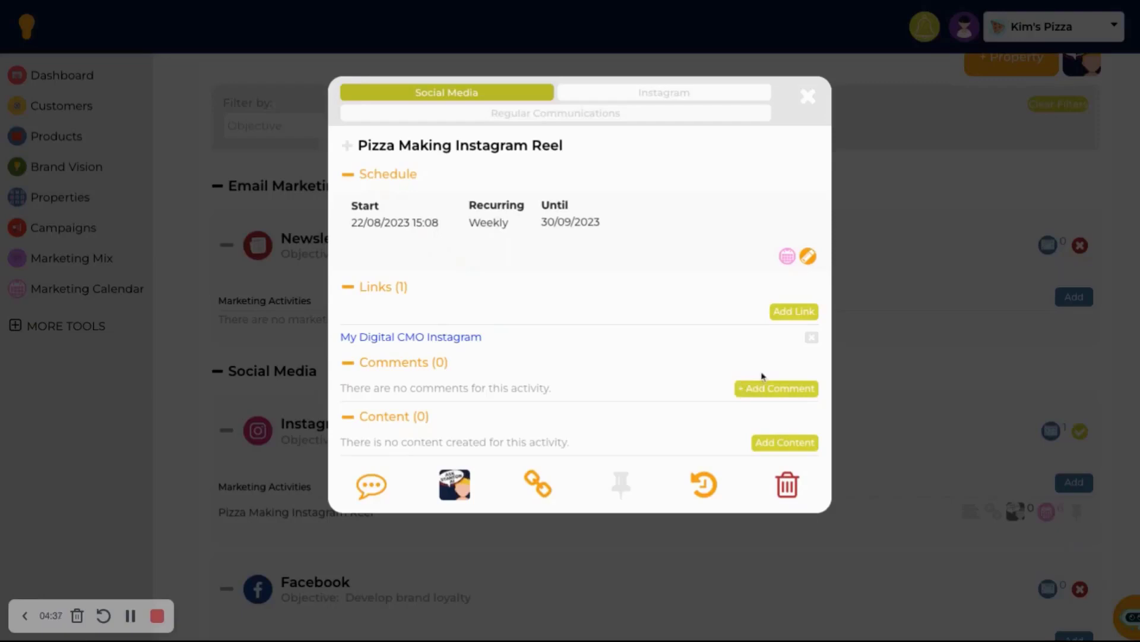
left_click(756, 394)
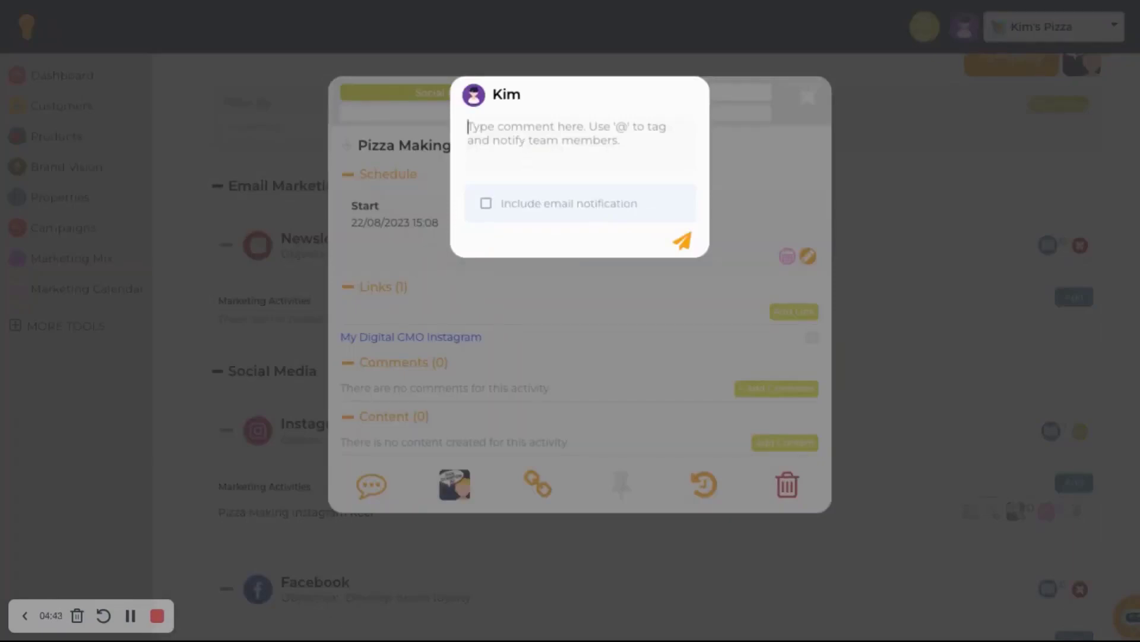
type("@")
left_click(482, 147)
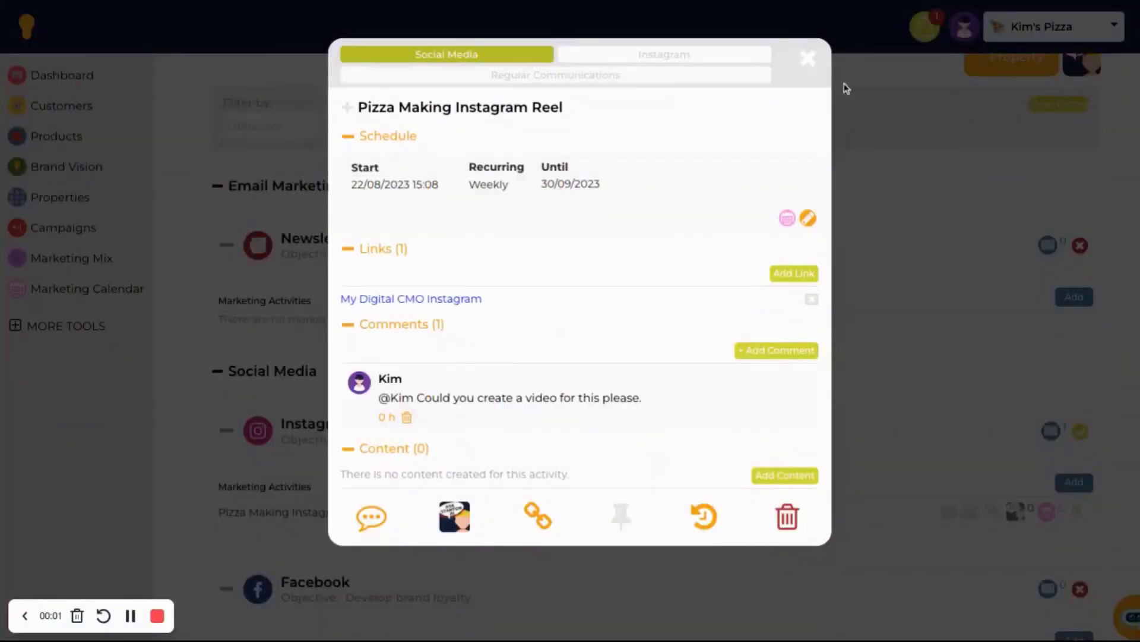
left_click(808, 59)
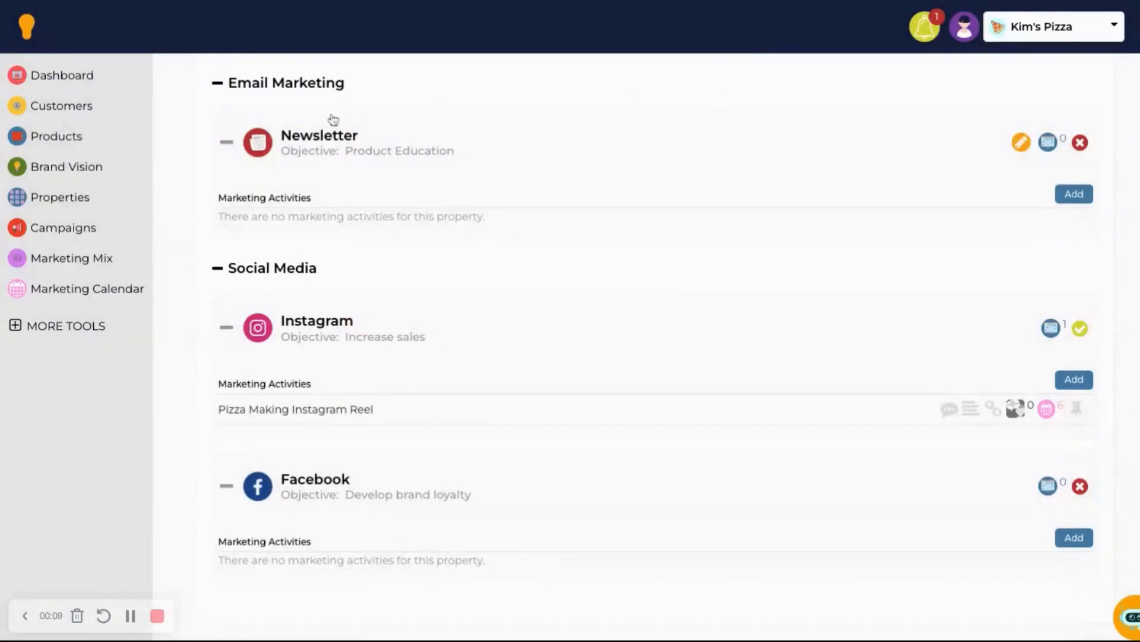
- Review the Upcoming Activities list on the Dashboard, including the activity card behind the 19 Sep entry
left_click(63, 81)
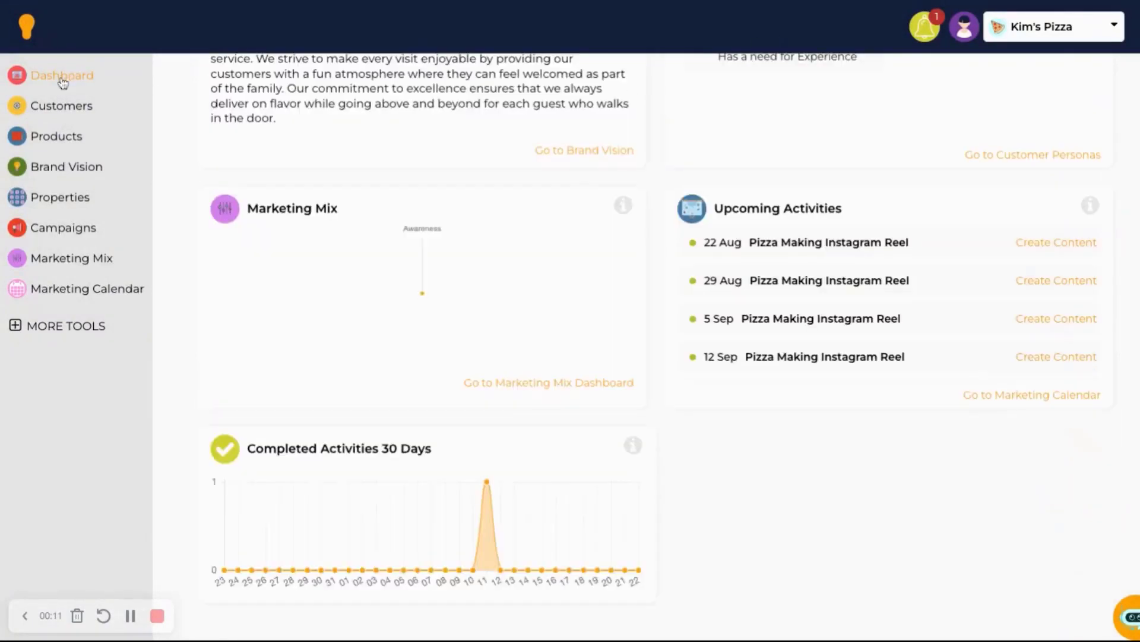
scroll(462, 205, "up", 3)
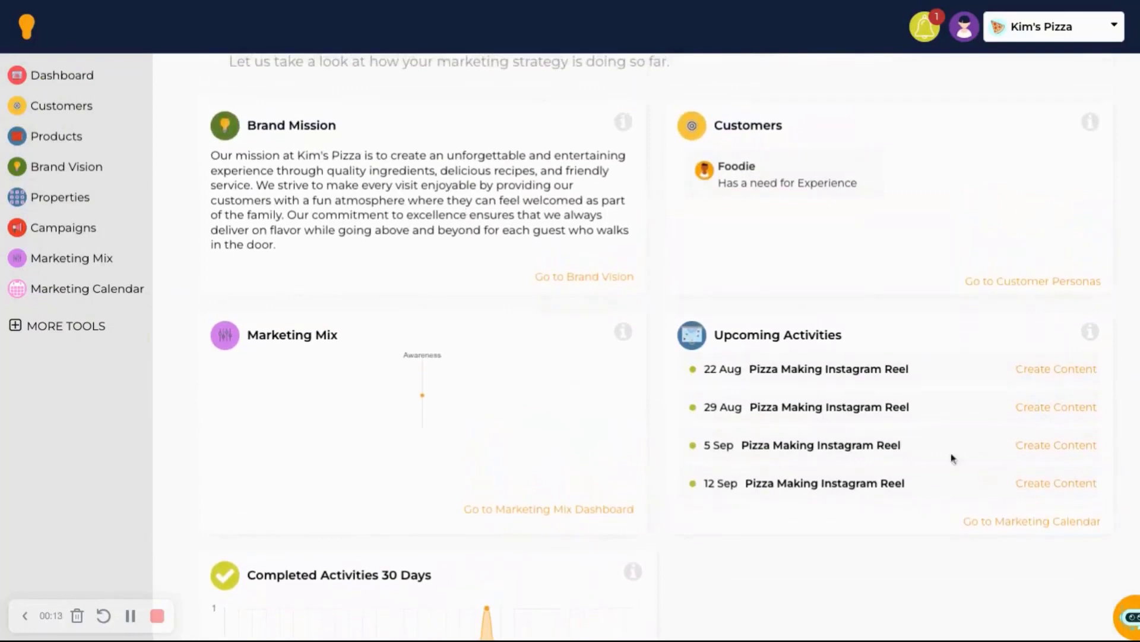
scroll(810, 418, "down", 1)
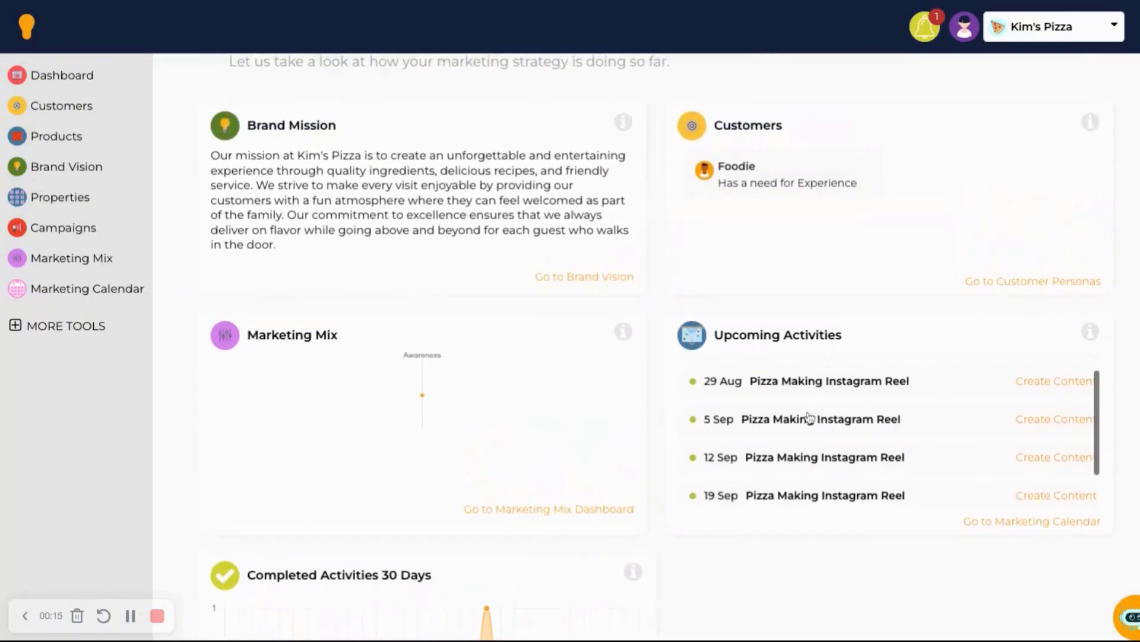
scroll(810, 436, "down", 1)
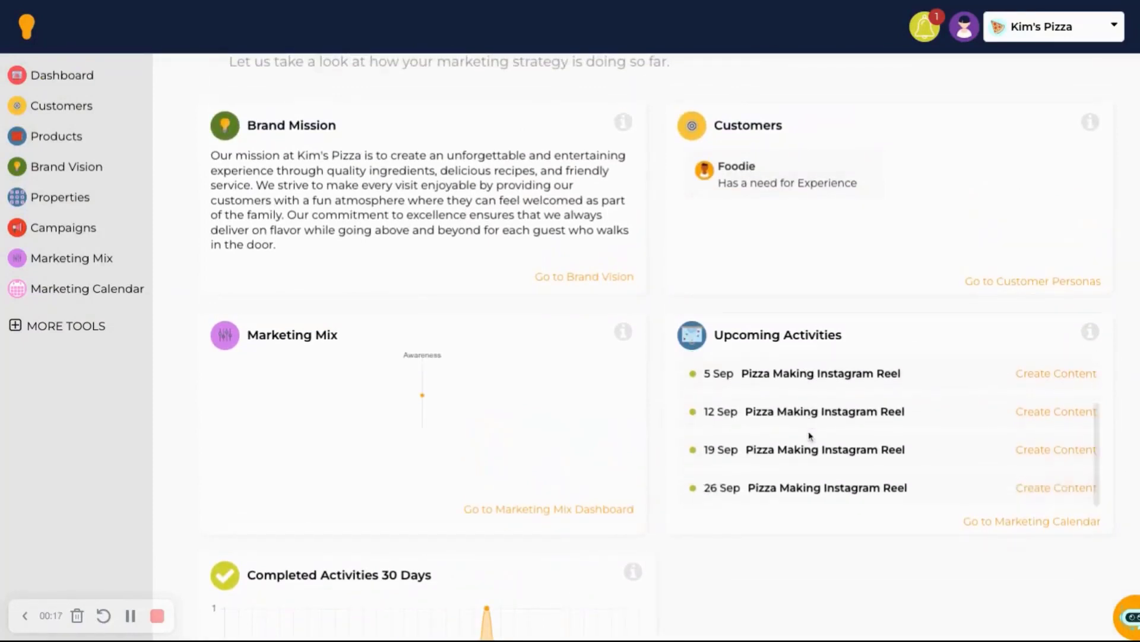
scroll(810, 437, "up", 2)
scroll(785, 395, "down", 3)
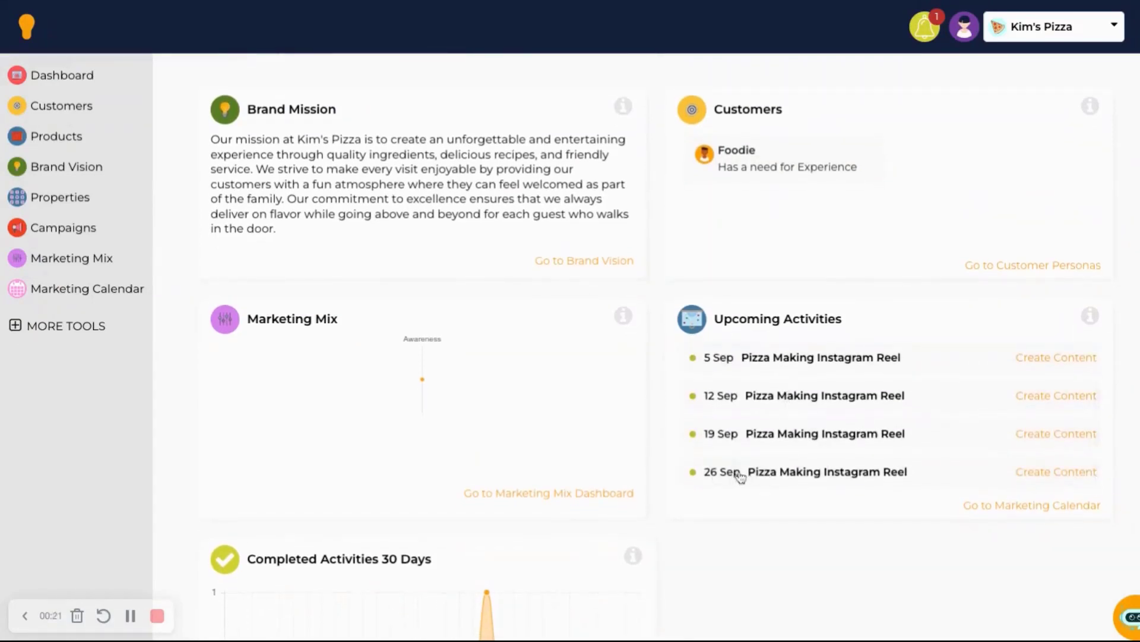
left_click(857, 437)
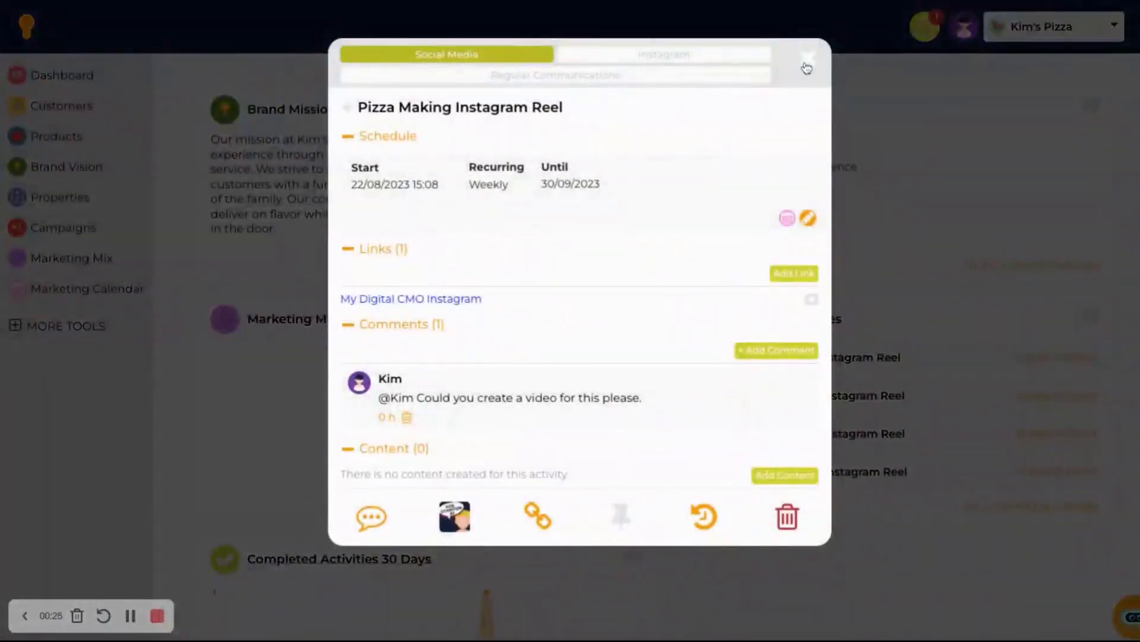
left_click(811, 70)
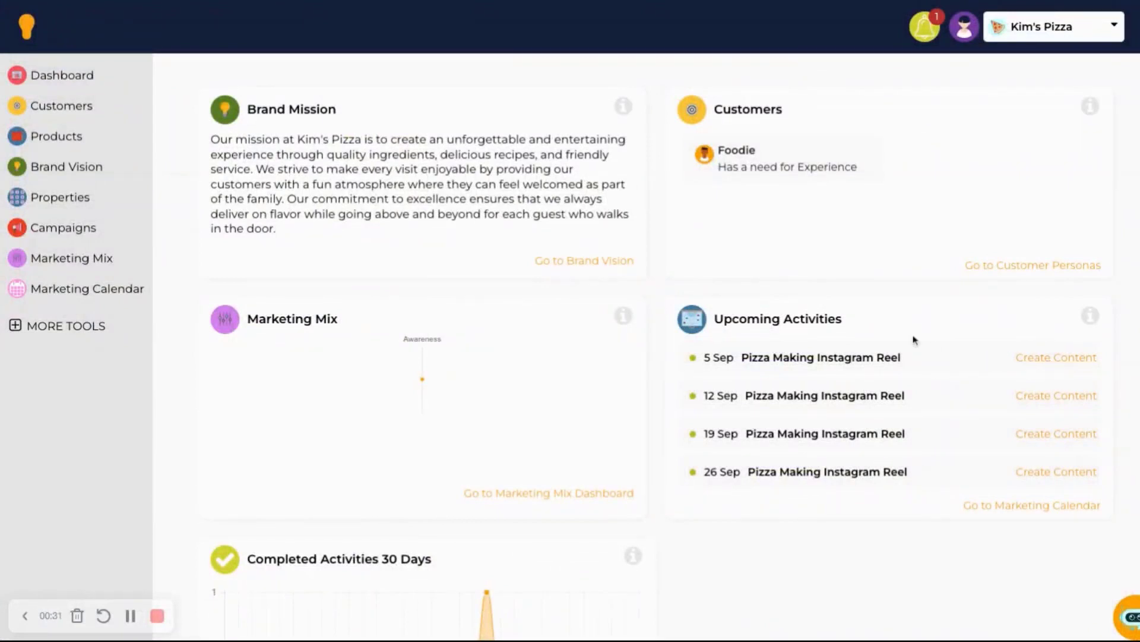
- Check the Awareness point in the Dashboard's Marketing Mix chart and open the full Marketing Mix page
scroll(915, 337, "down", 1)
scroll(915, 339, "up", 2)
mouse_move(414, 417)
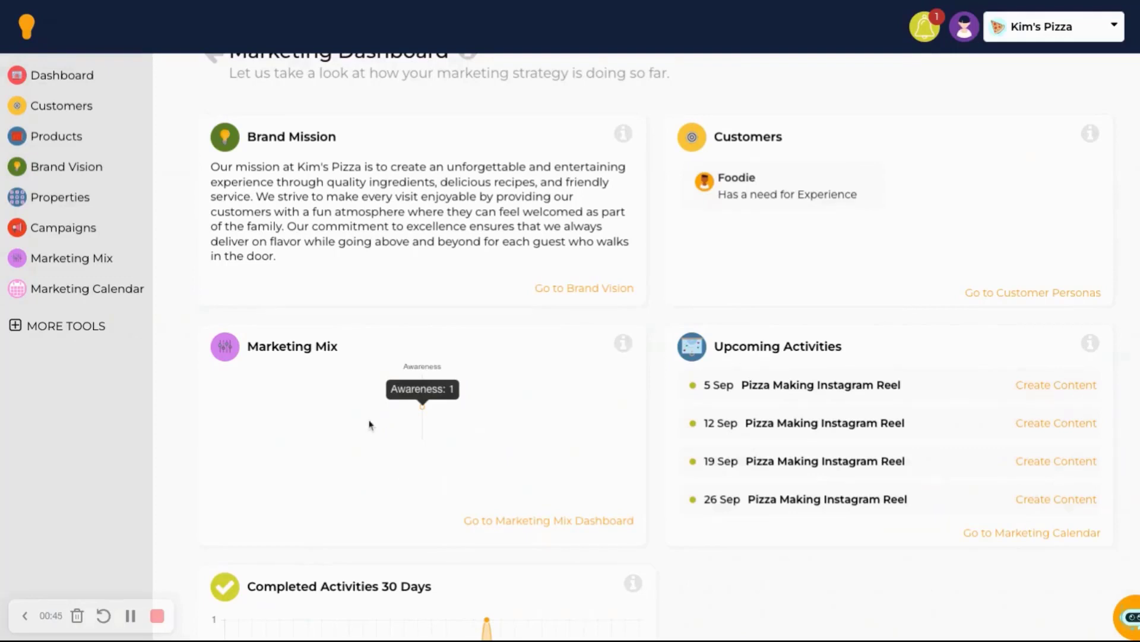
left_click(75, 262)
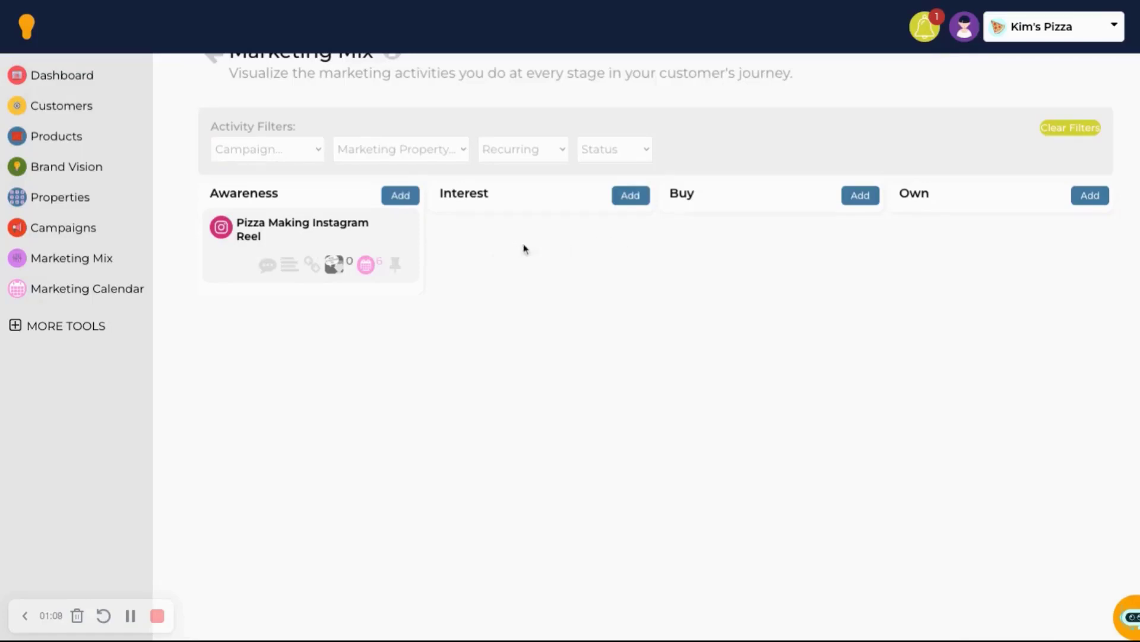
- Open the Marketing Calendar and look over the Pizza Making Instagram Reel entries in the August 2023 month grid
left_click(112, 294)
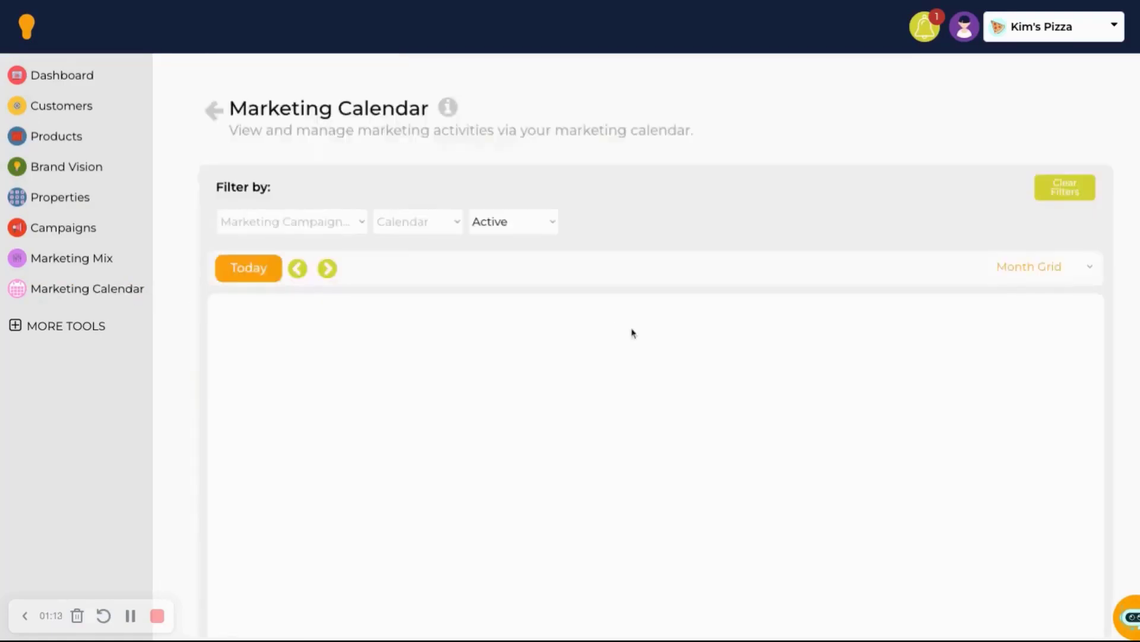
scroll(651, 334, "down", 5)
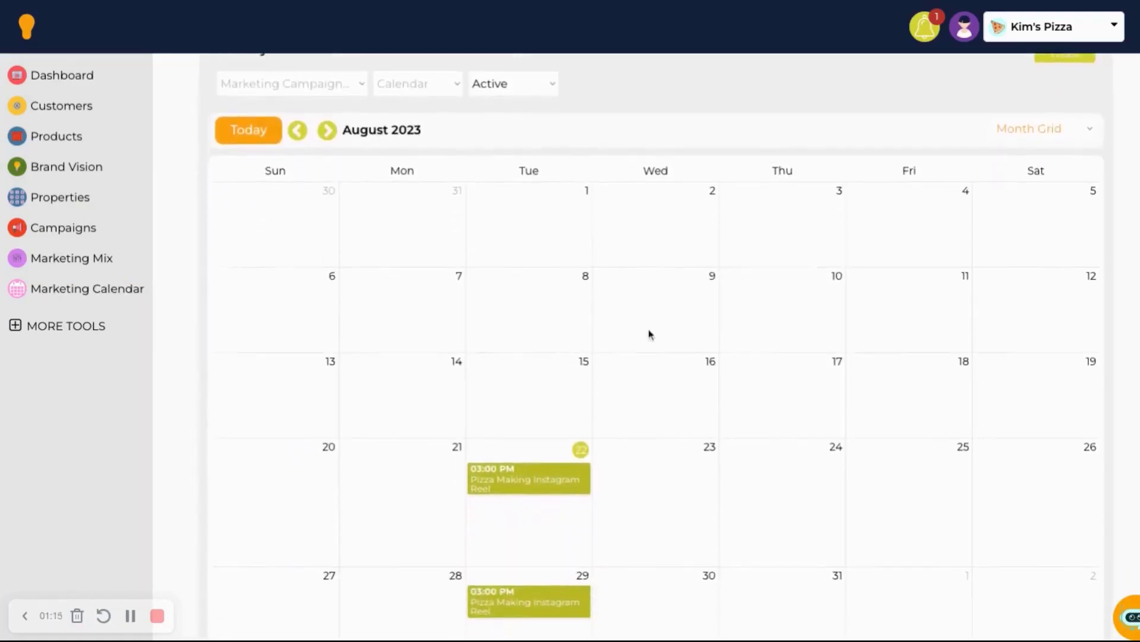
scroll(550, 355, "down", 1)
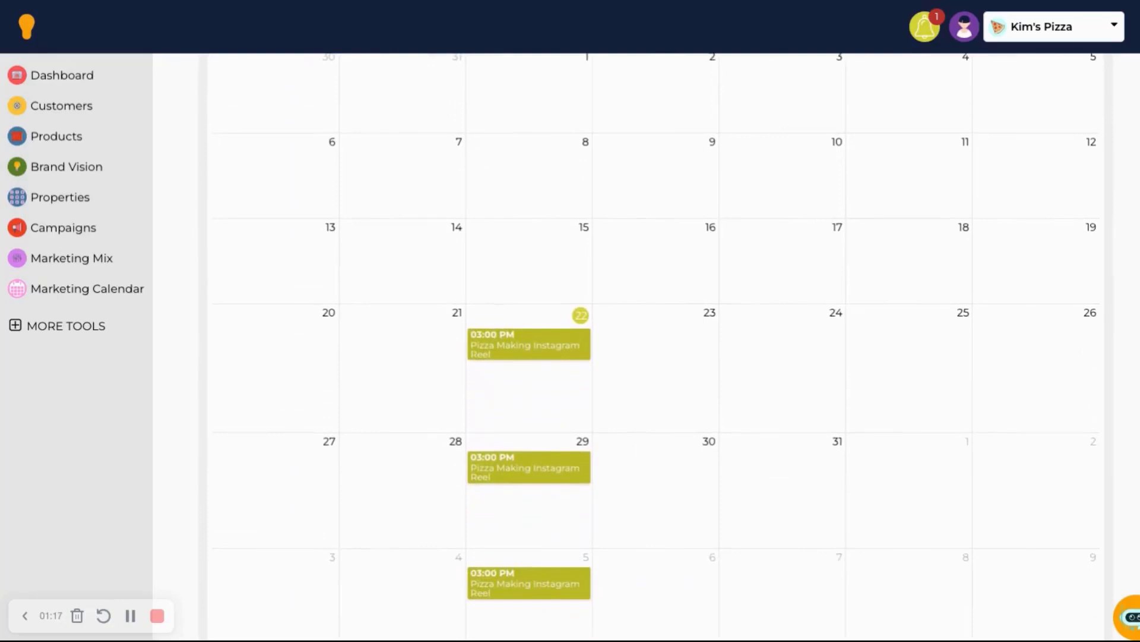
- View the activity card of the 29 August calendar entry and the event options of the 22 August entry, closing both without changes
left_click(523, 471)
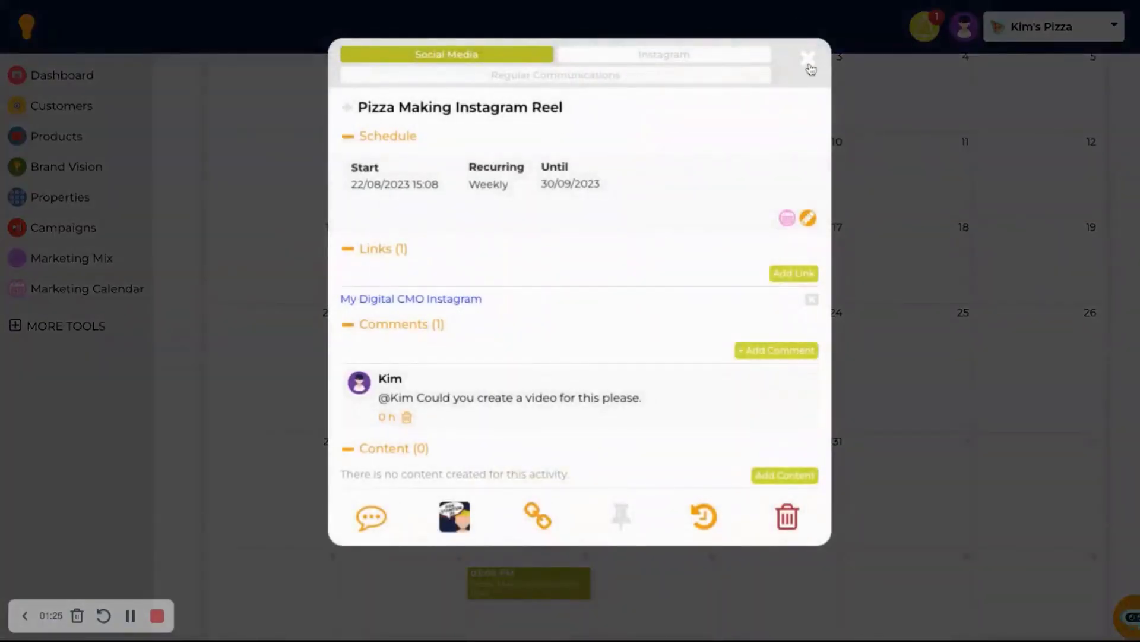
left_click(808, 60)
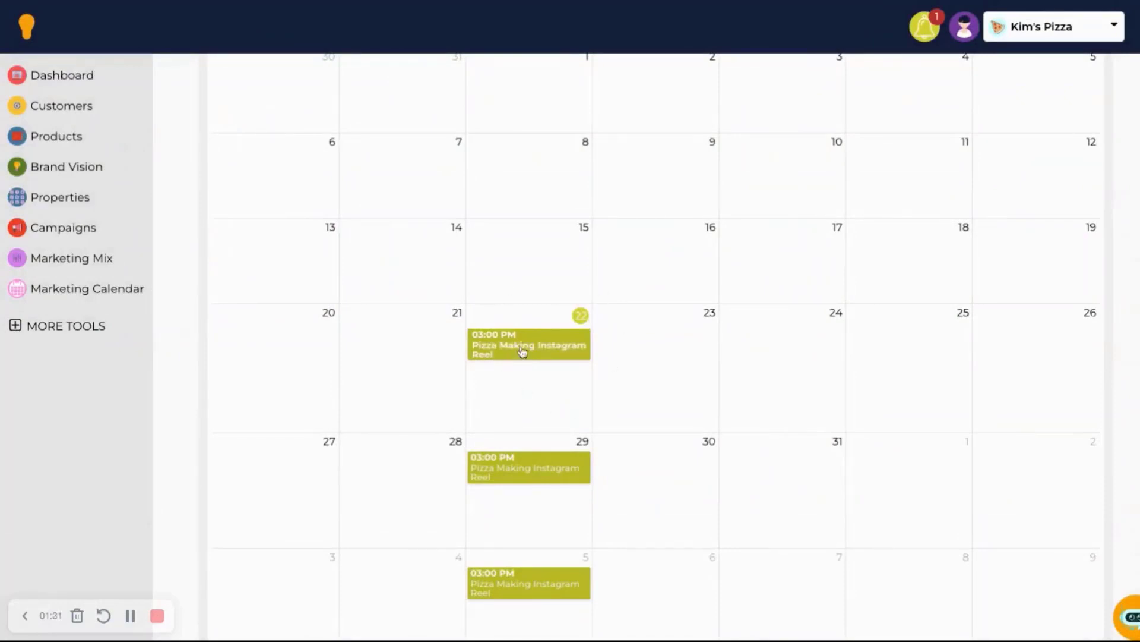
left_click(523, 352)
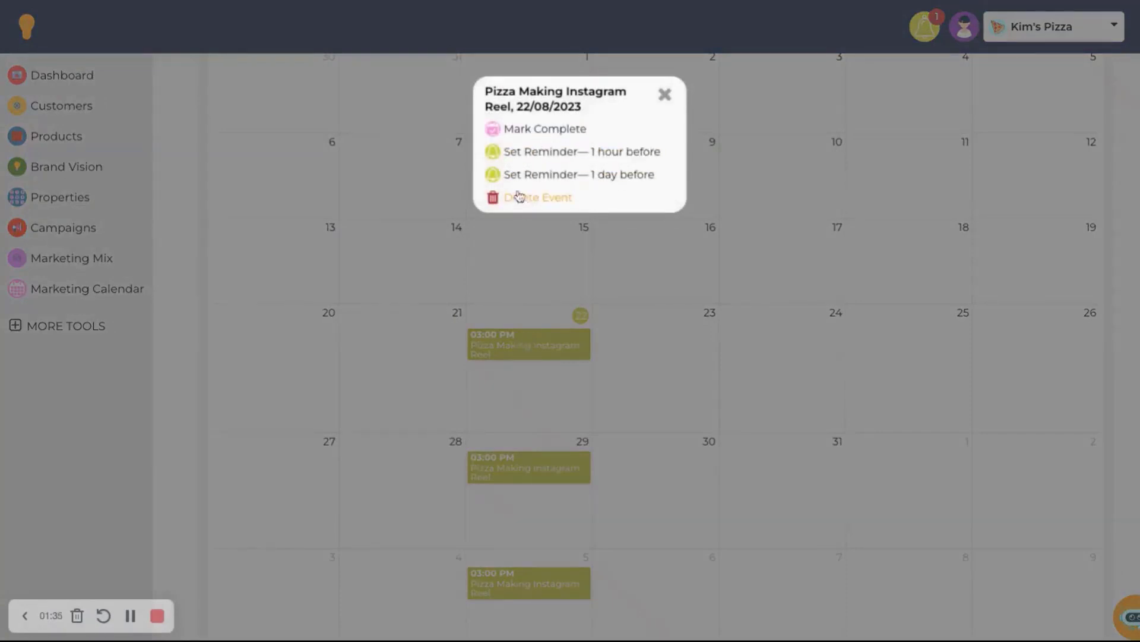
left_click(664, 96)
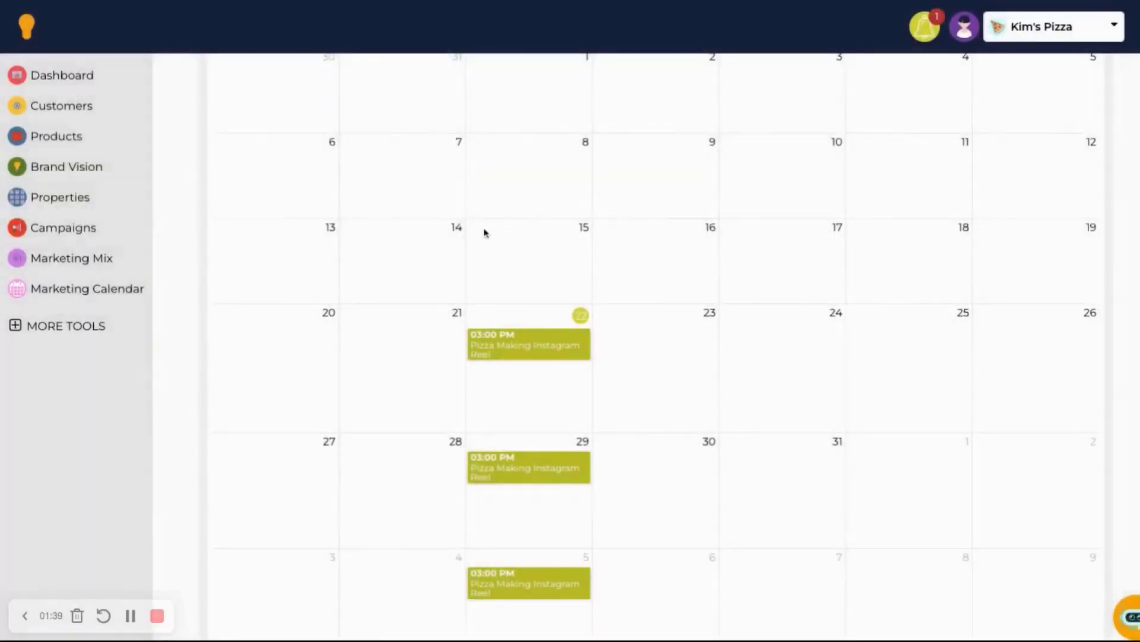